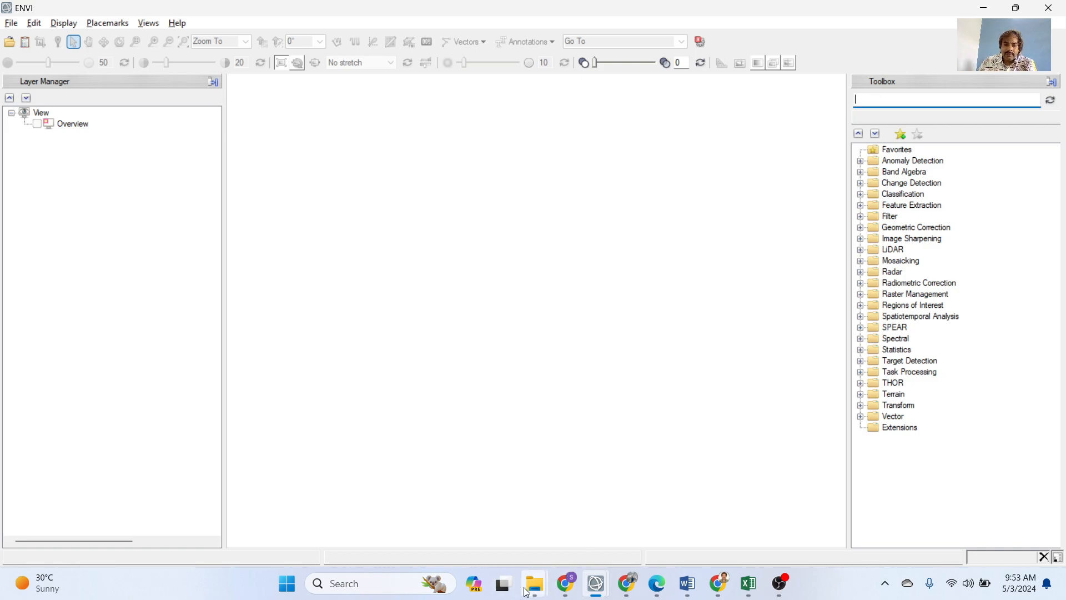
Step: Load the L8_2022_Data image from the 2022 folder inside MTL_Clip_L8 into the view
mouse_move(535, 583)
click(592, 515)
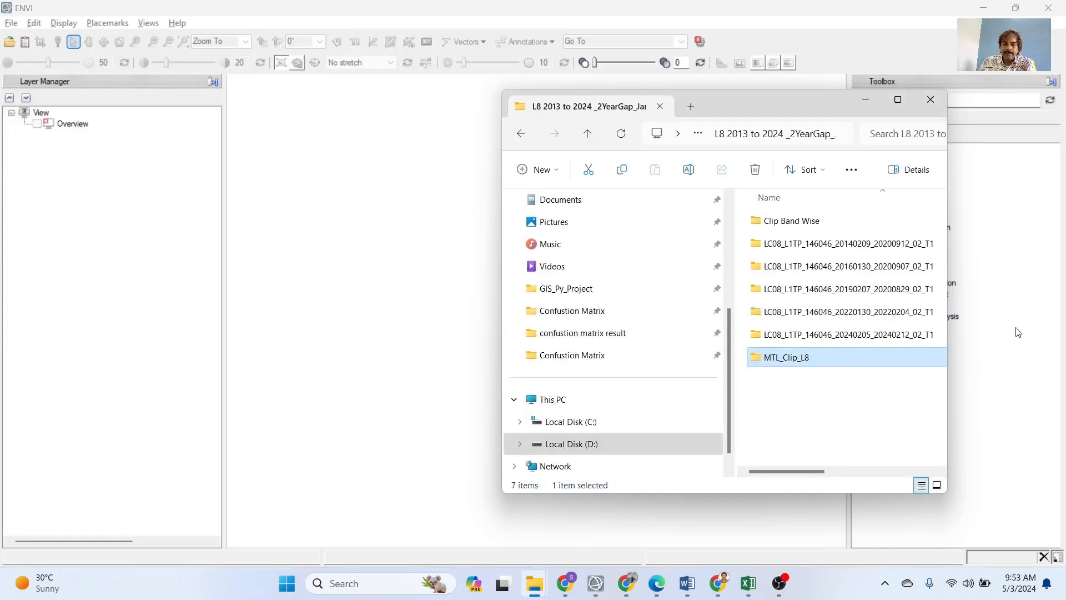
double_click(809, 357)
double_click(802, 289)
drag(802, 288, 381, 211)
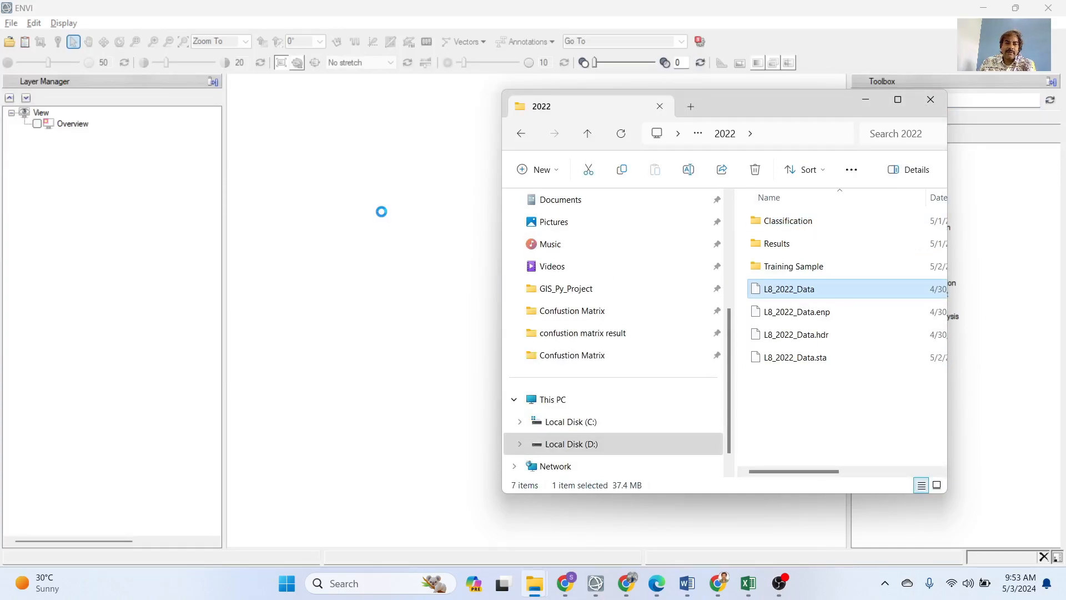
click(500, 335)
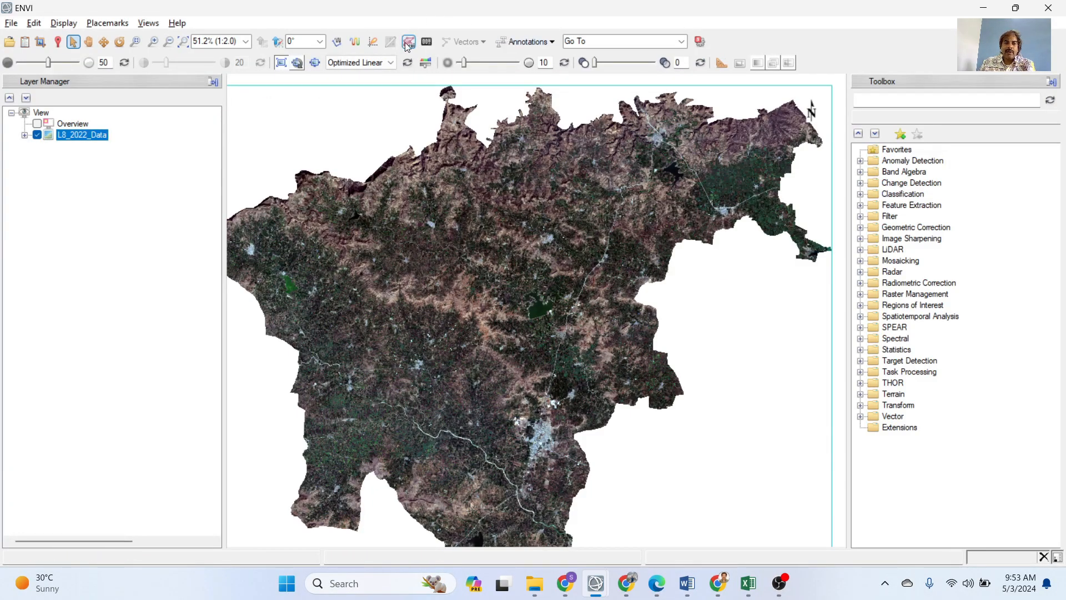
Step: Load the training regions file Training Data_2022_T&T_New.xml from the Training Sample folder onto the 2022 image
key(alt+Tab)
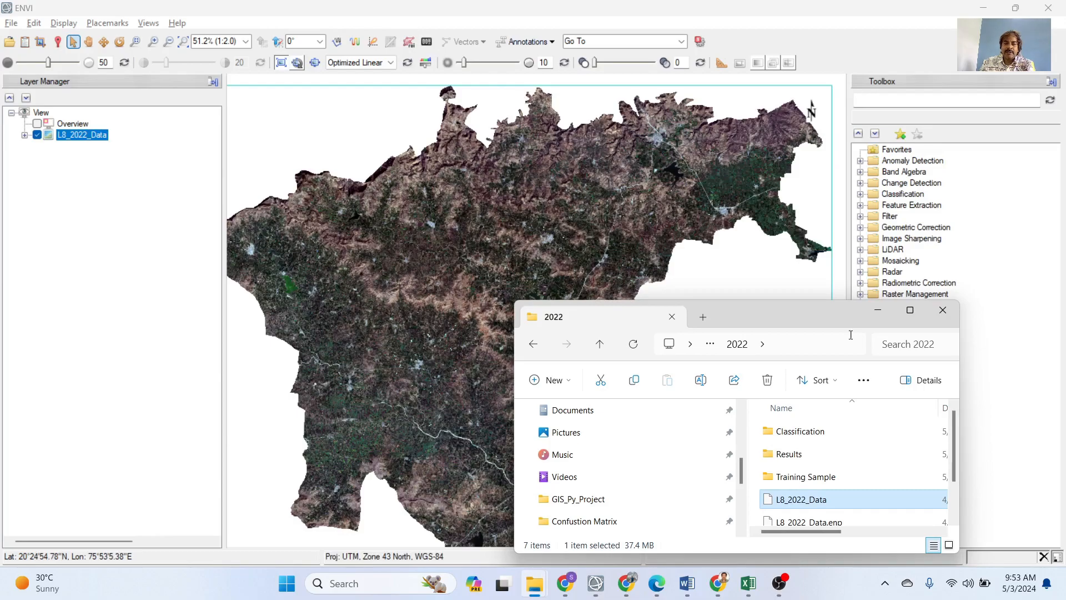
drag(822, 325, 842, 97)
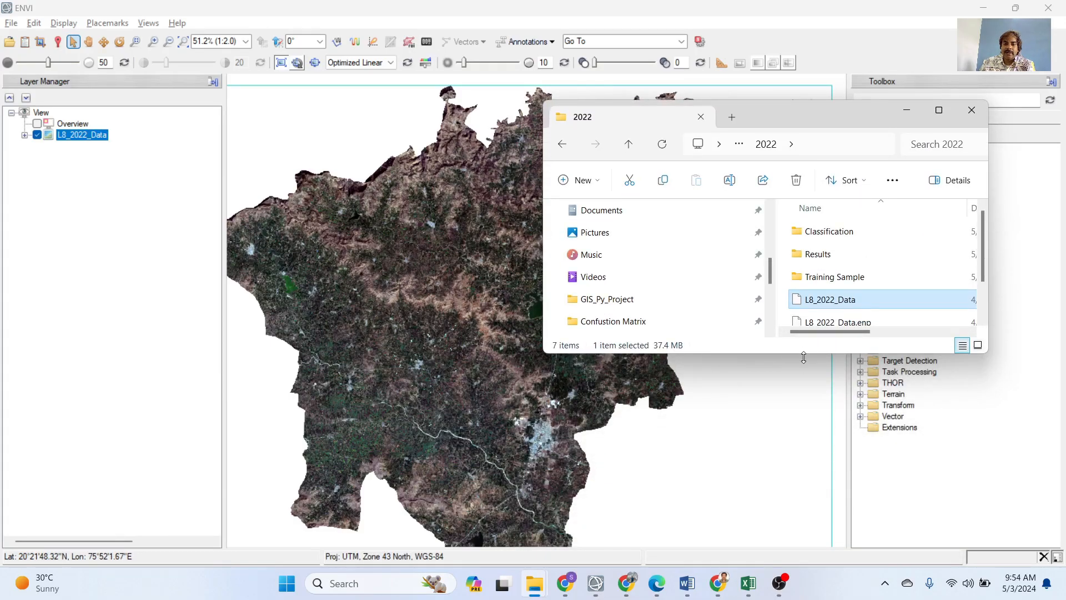
drag(804, 357, 803, 501)
double_click(833, 277)
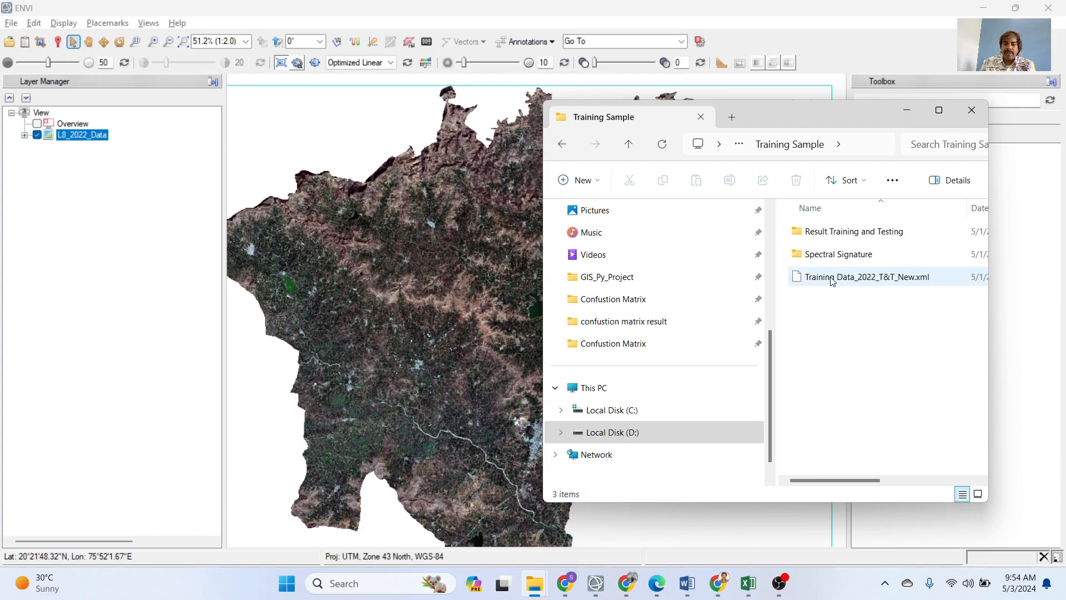
drag(832, 281, 498, 259)
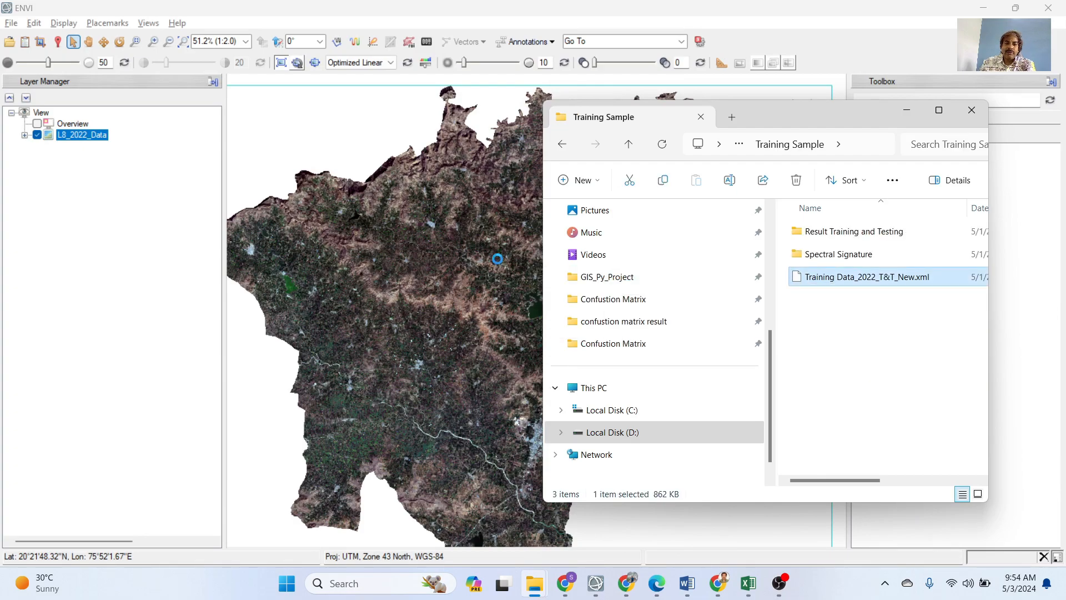
click(905, 107)
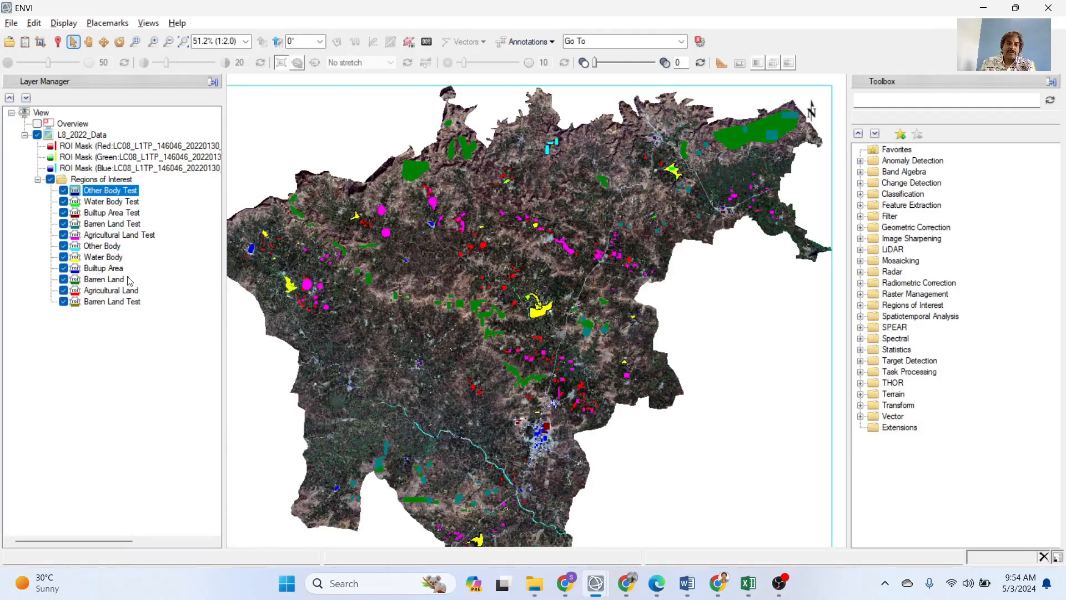
Step: Inspect the duplicate Barren Land Test region at the end of the ROI list and remove it
right_click(129, 307)
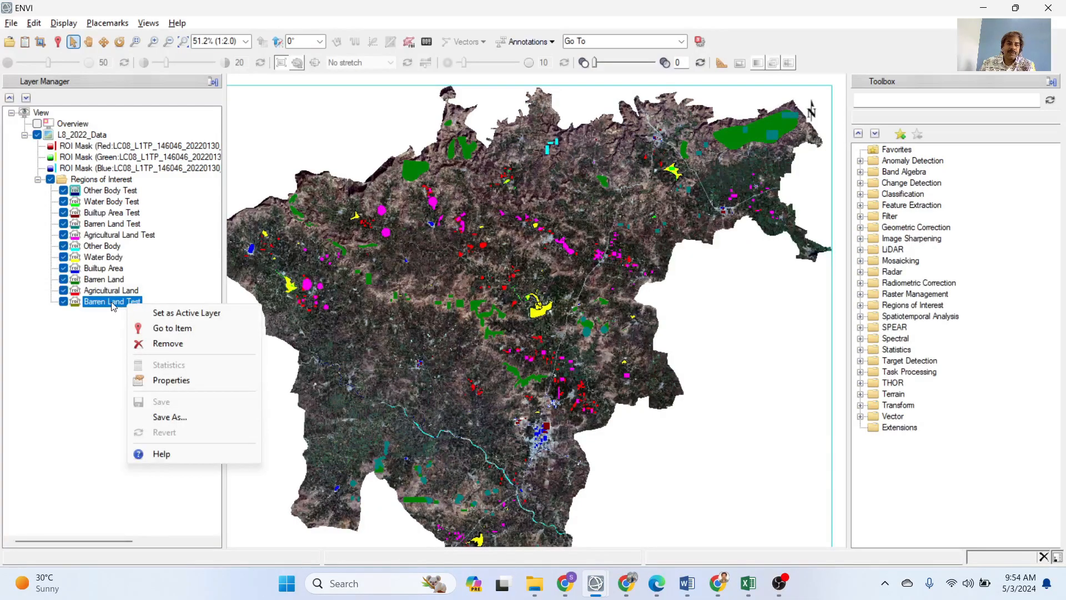
double_click(113, 306)
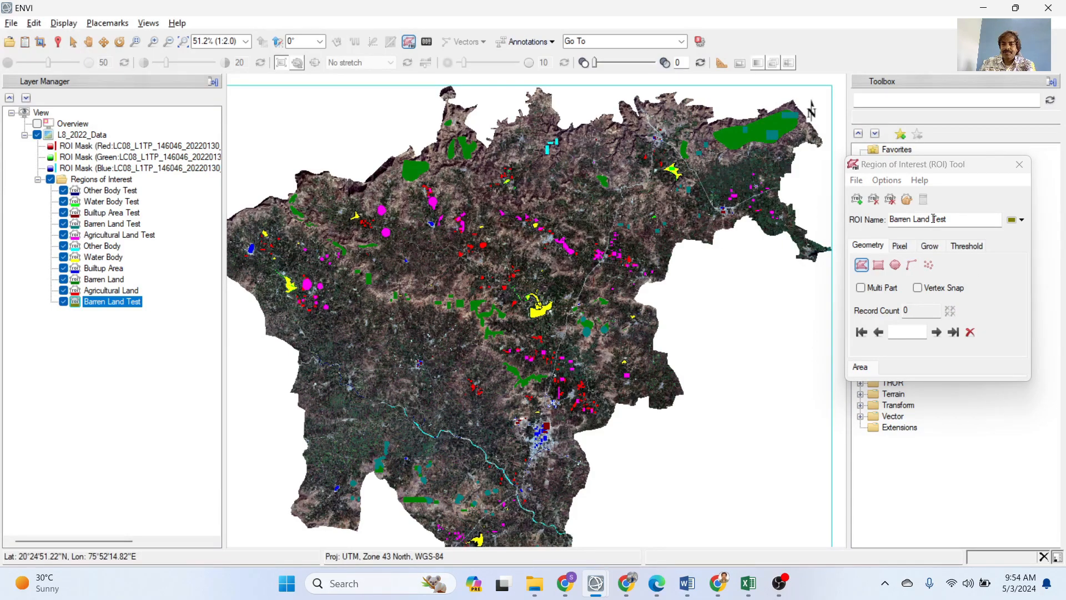
click(906, 312)
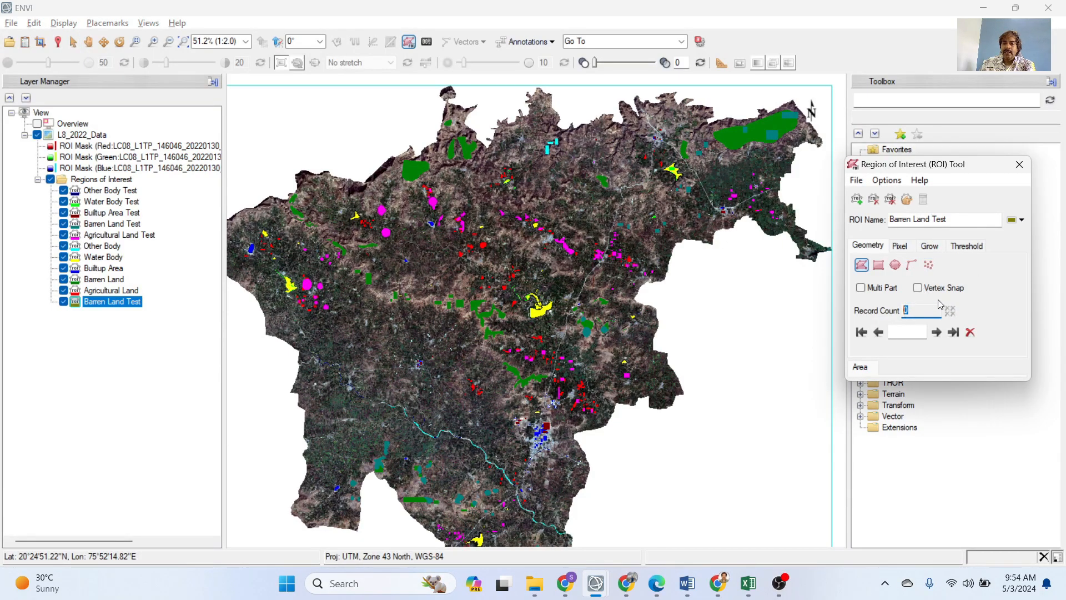
click(1019, 165)
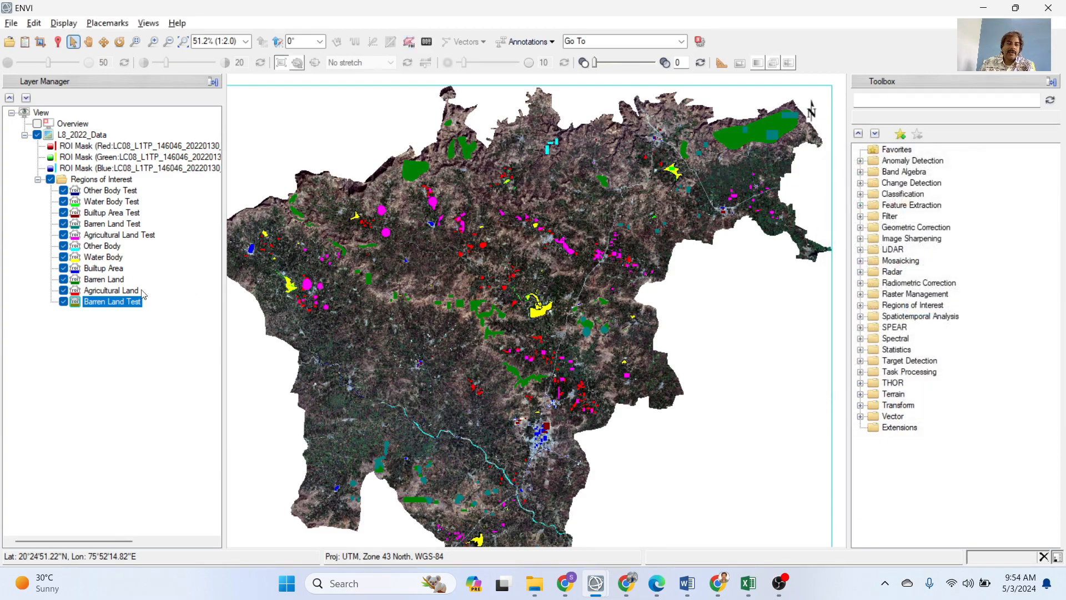
right_click(128, 303)
click(166, 342)
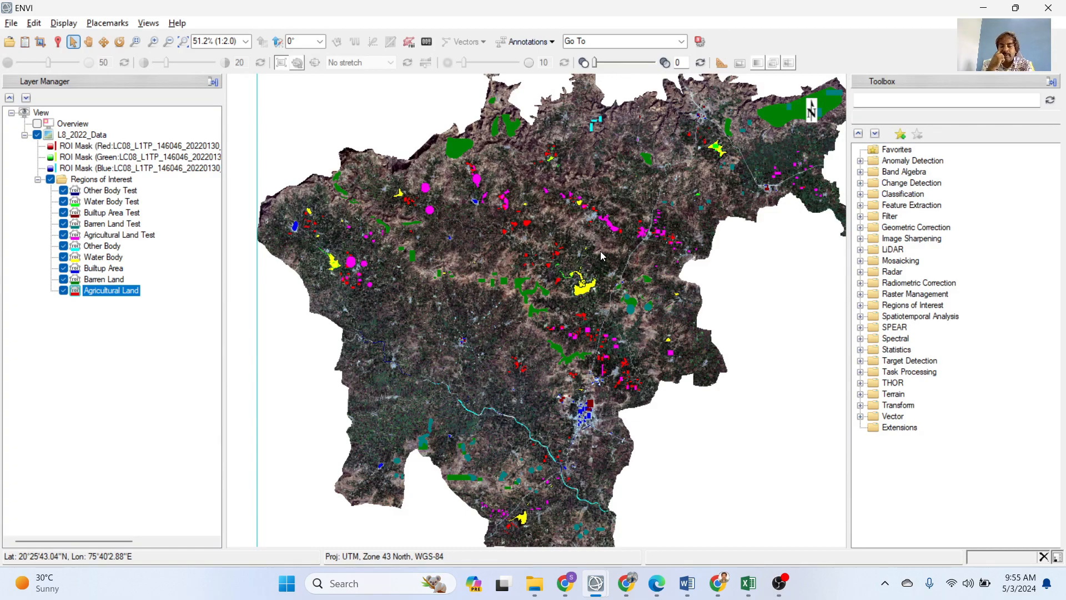
Step: Show the available supervised classification methods in the toolbox
click(910, 239)
click(861, 195)
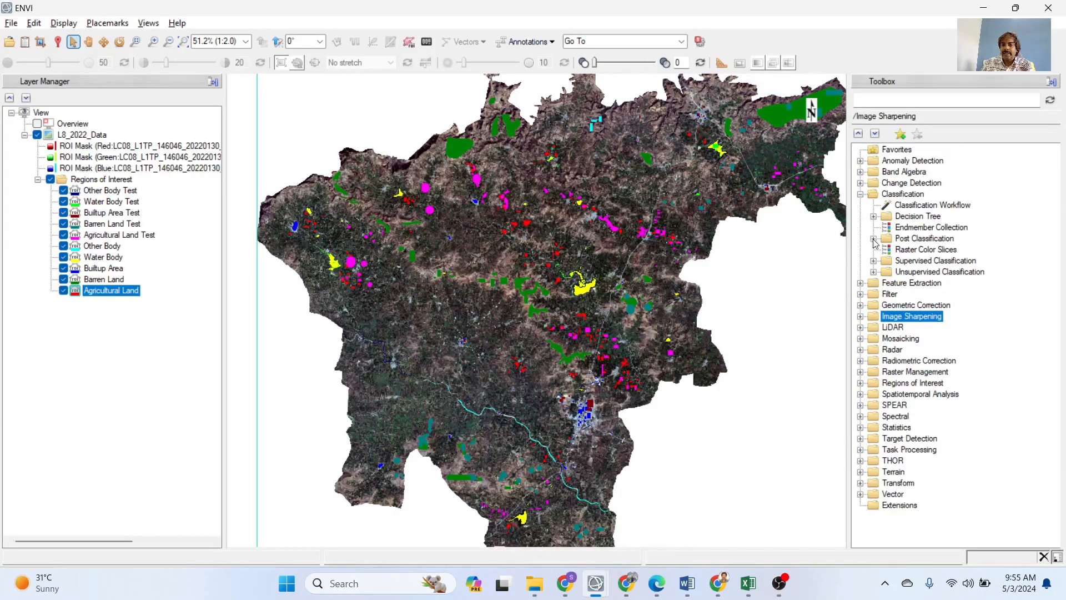
click(874, 261)
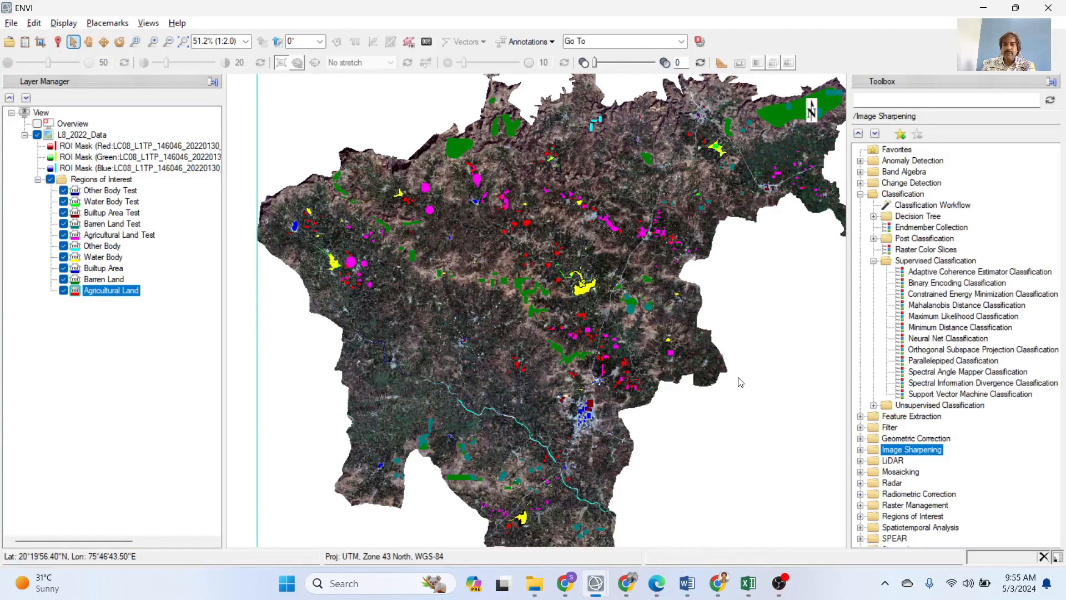
Step: Load the Mahalanobis_Distance_C_2022 classification image from the Mahalanobis Distance folder inside the 2022 Classification folder
mouse_move(540, 589)
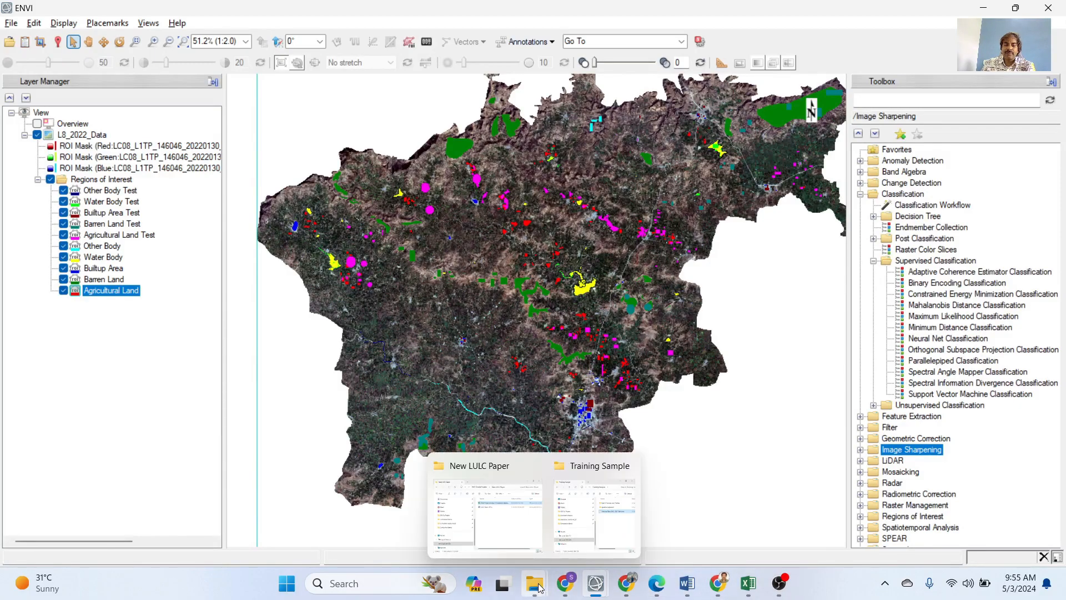
click(593, 508)
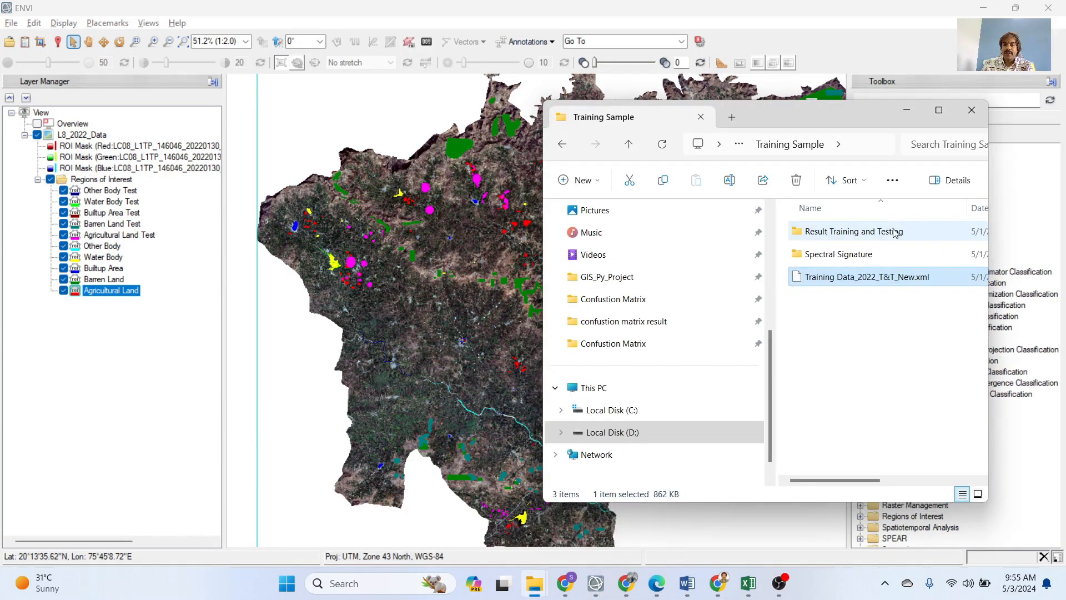
click(628, 144)
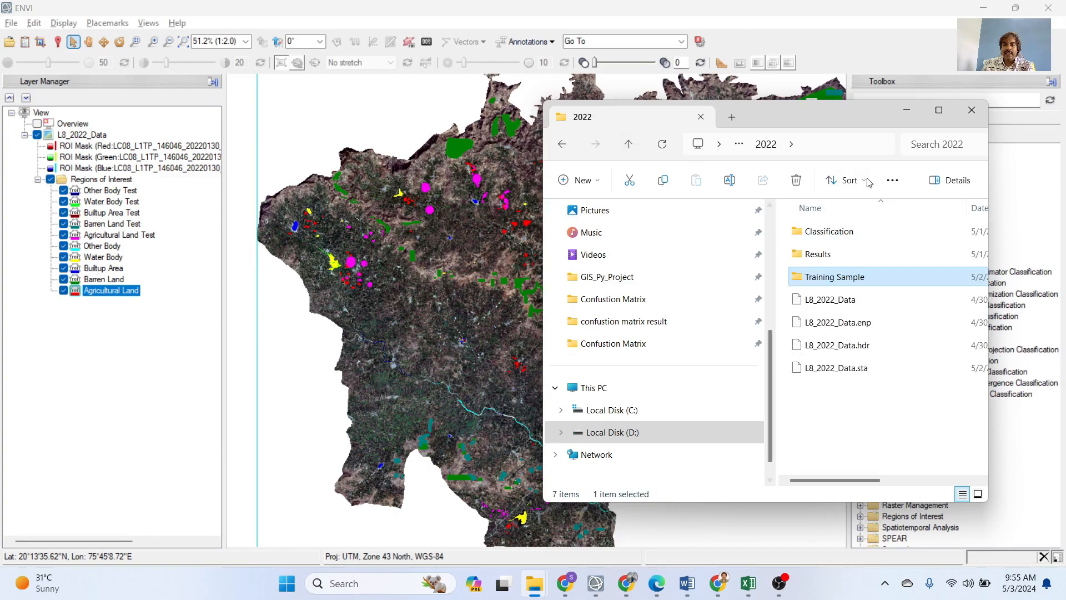
double_click(836, 234)
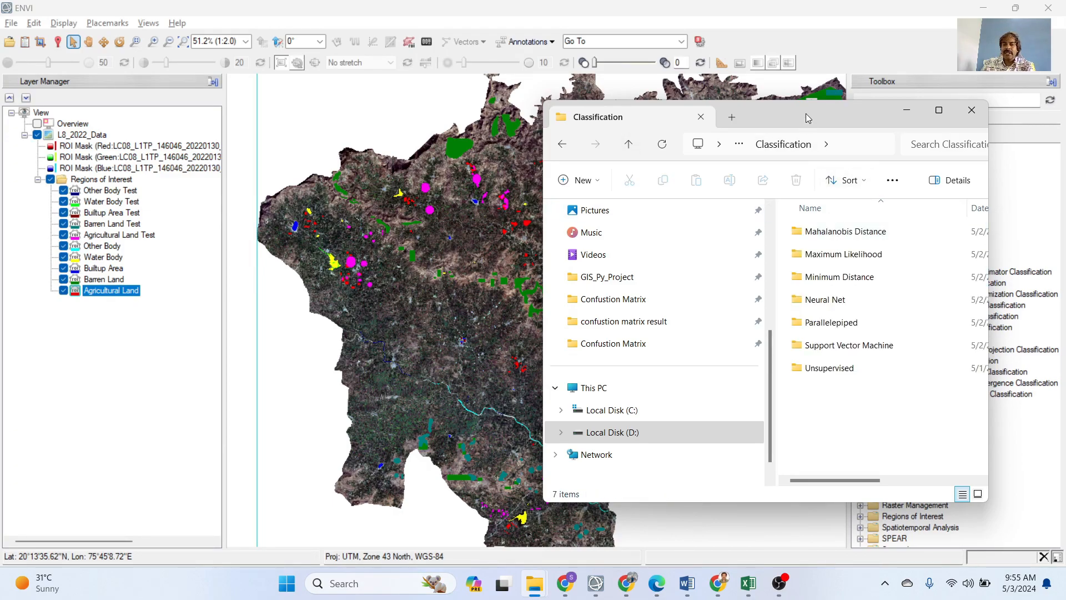
drag(805, 114, 632, 134)
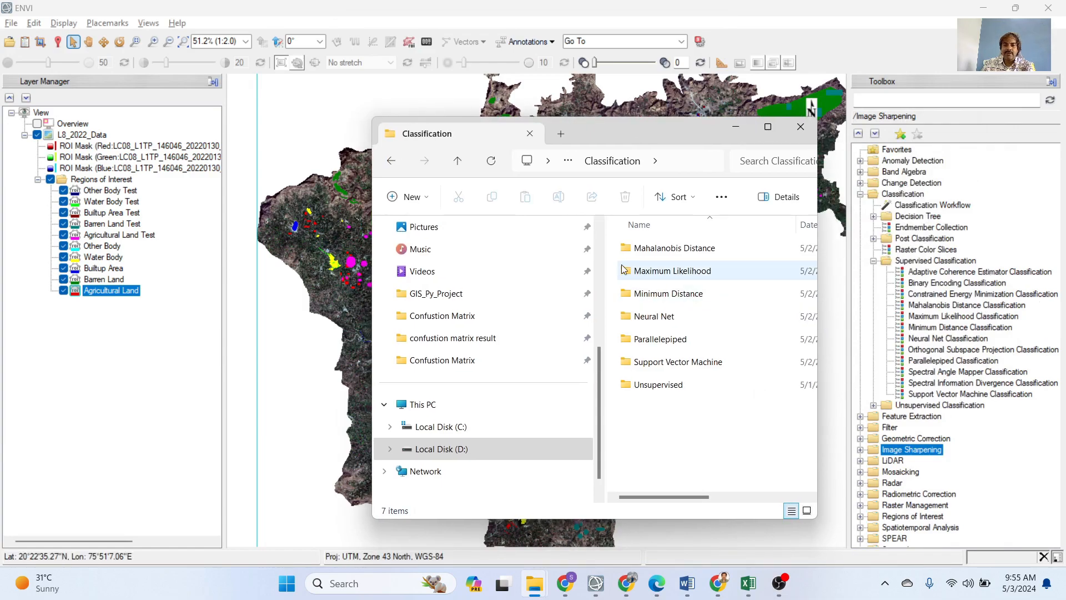
drag(599, 132, 704, 131)
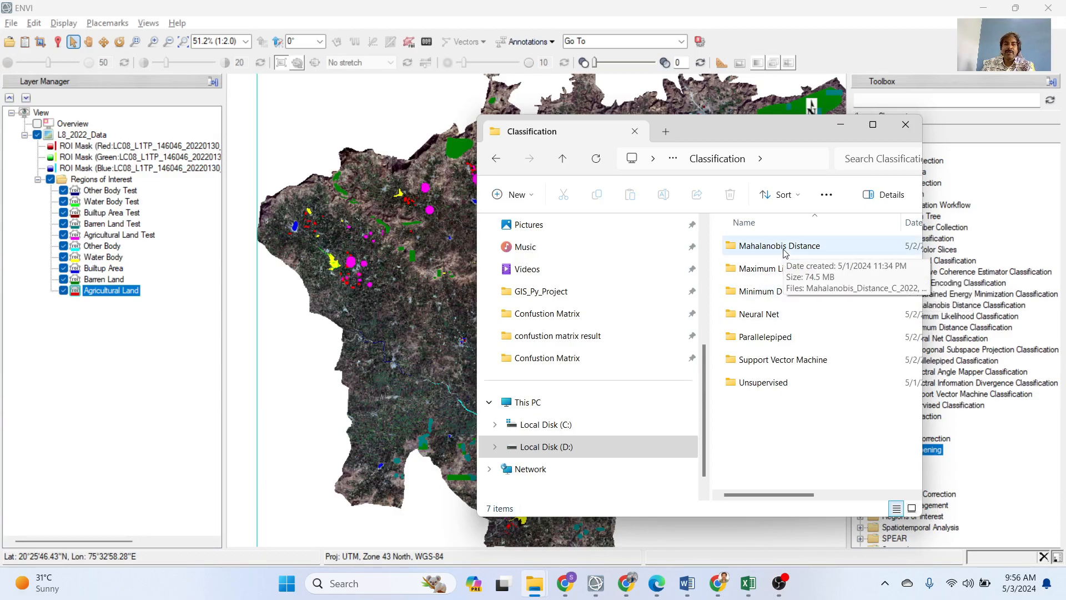
drag(715, 130, 895, 108)
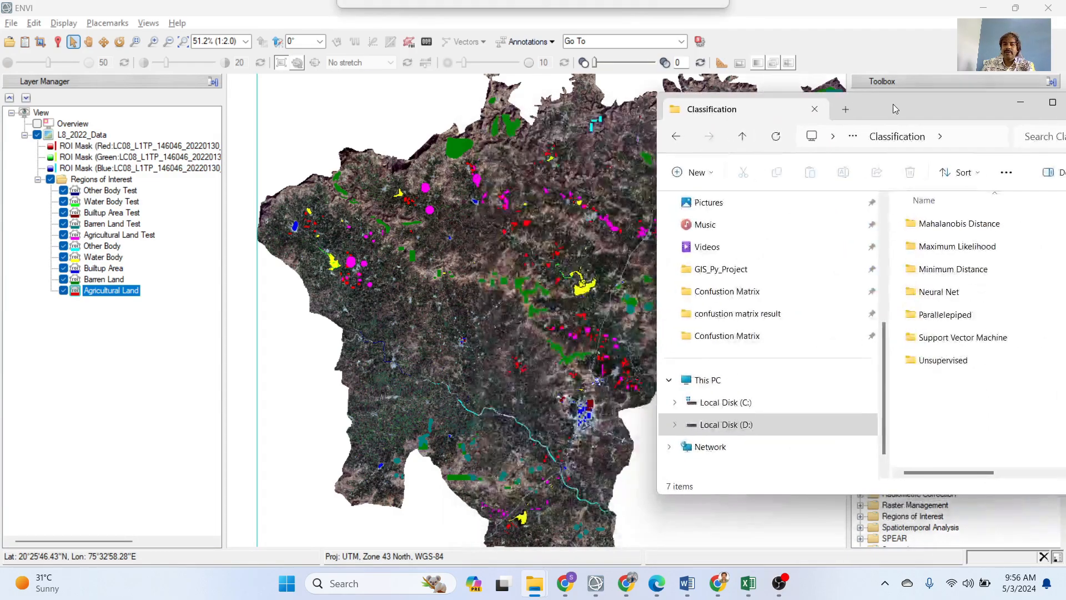
double_click(944, 223)
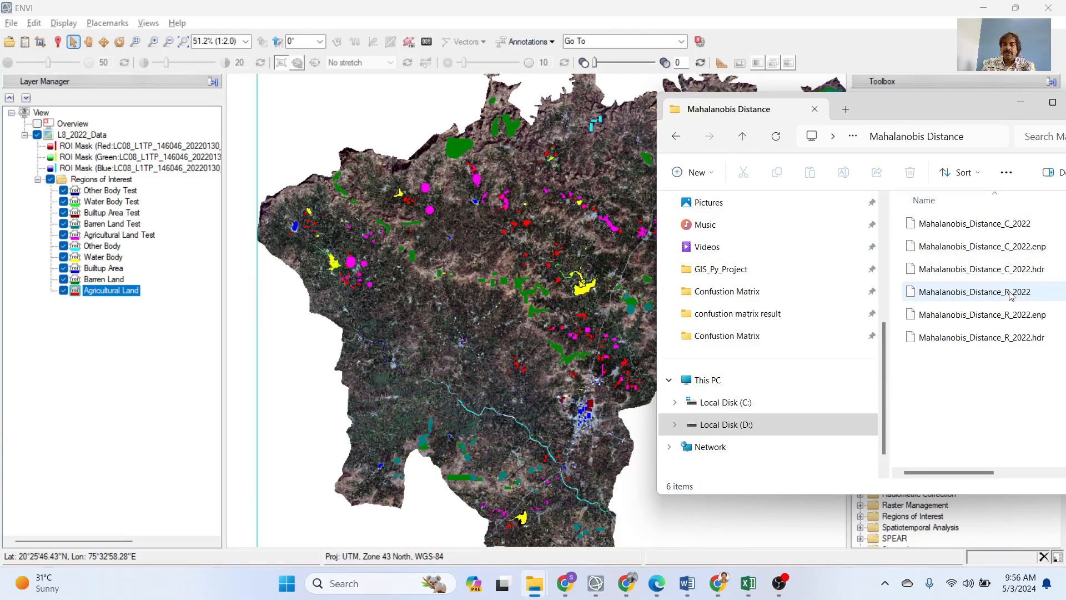
click(977, 223)
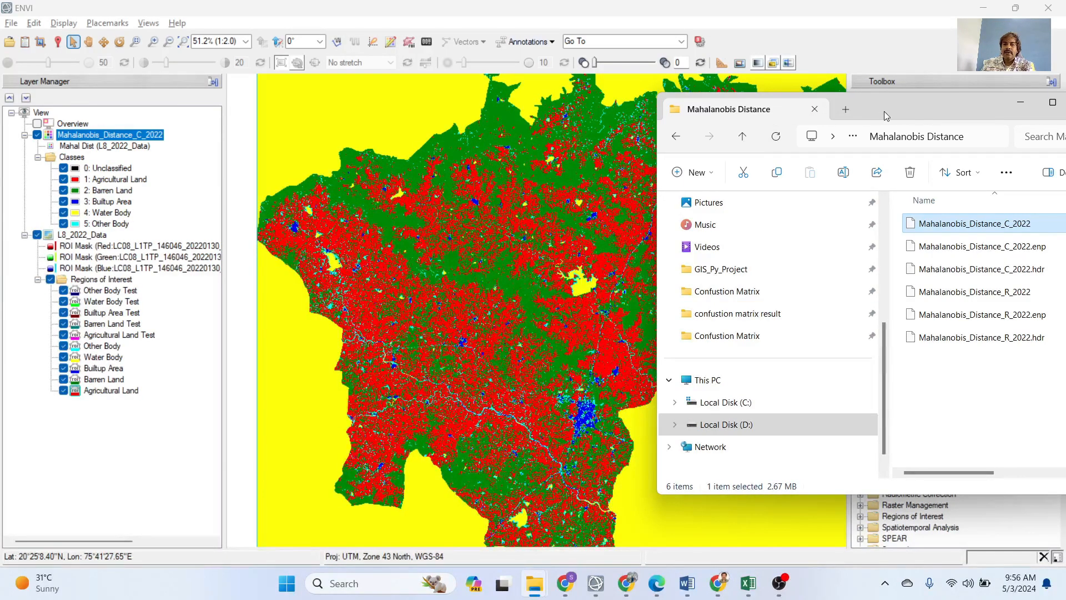
Step: Load the Mahalanobis_Distance_R_2022 rule image to inspect its rule bands, and remove the layer again
drag(886, 116, 880, 118)
drag(975, 298, 626, 282)
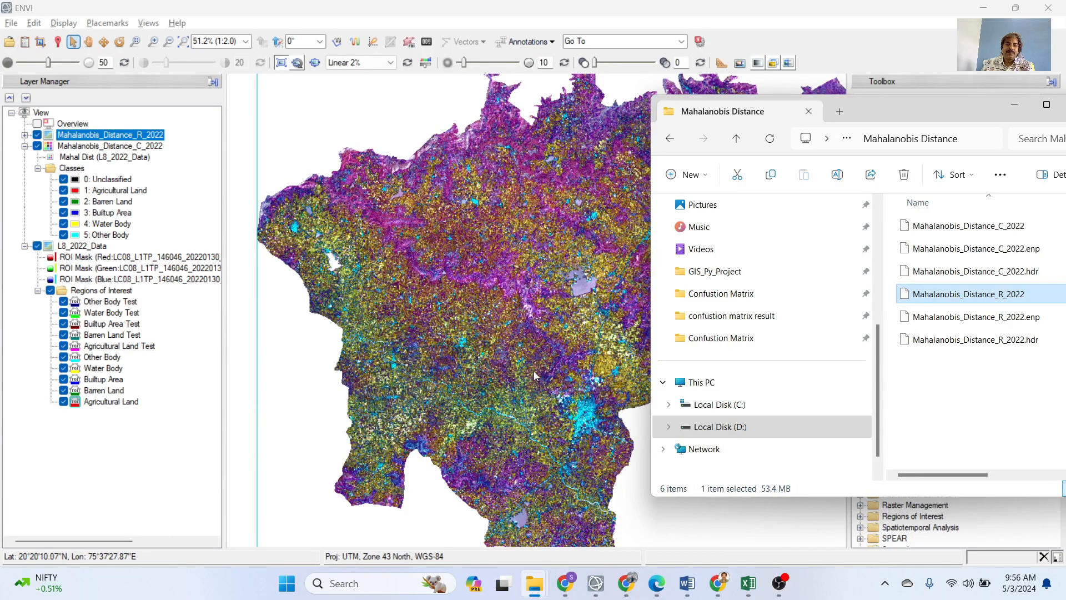
click(25, 135)
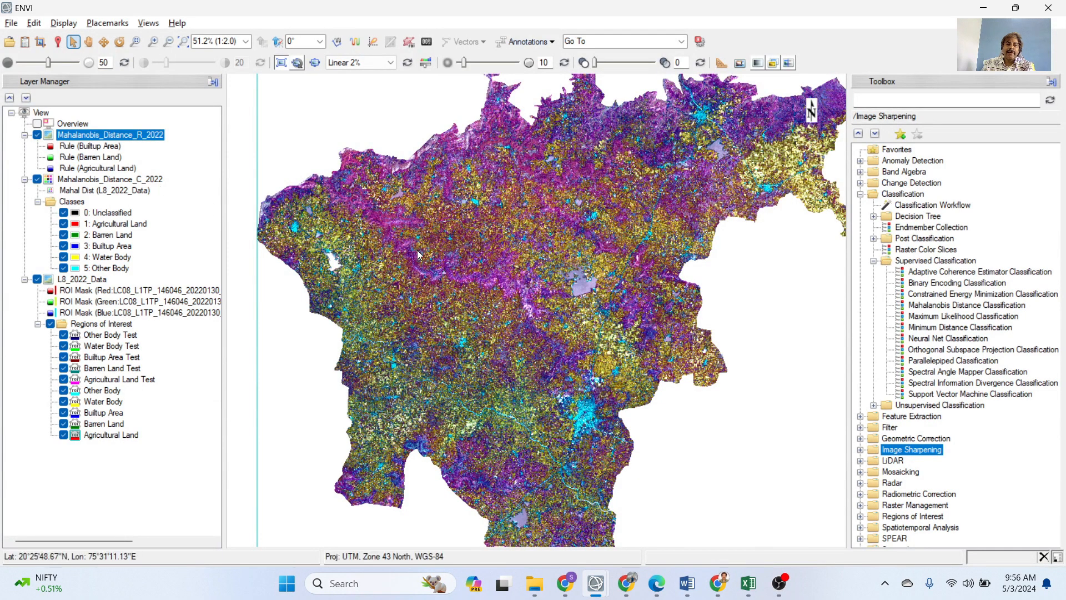
scroll(427, 252, up, 6)
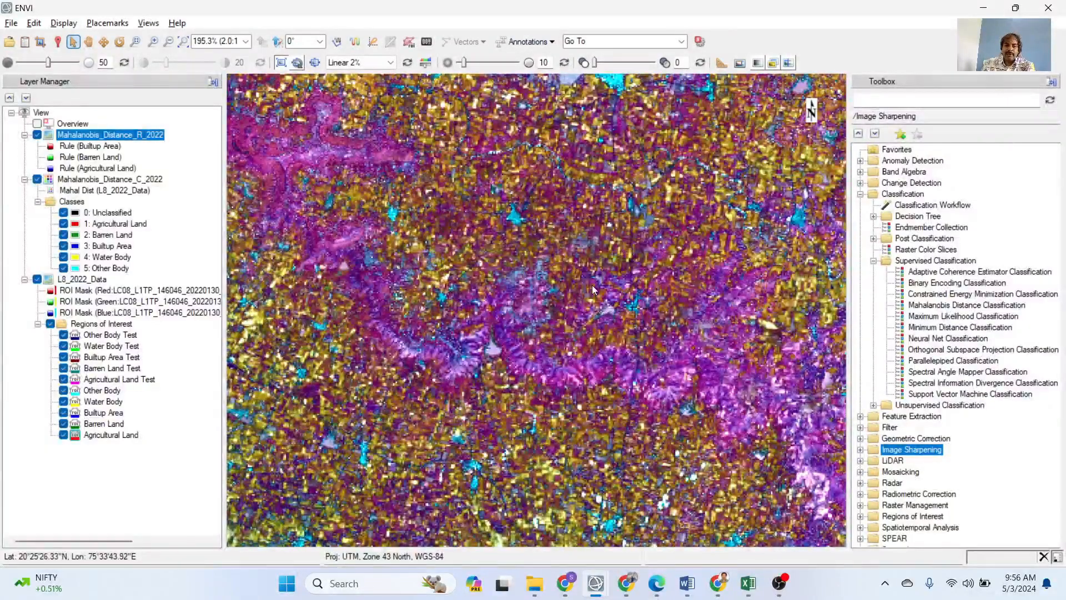
right_click(83, 137)
click(129, 230)
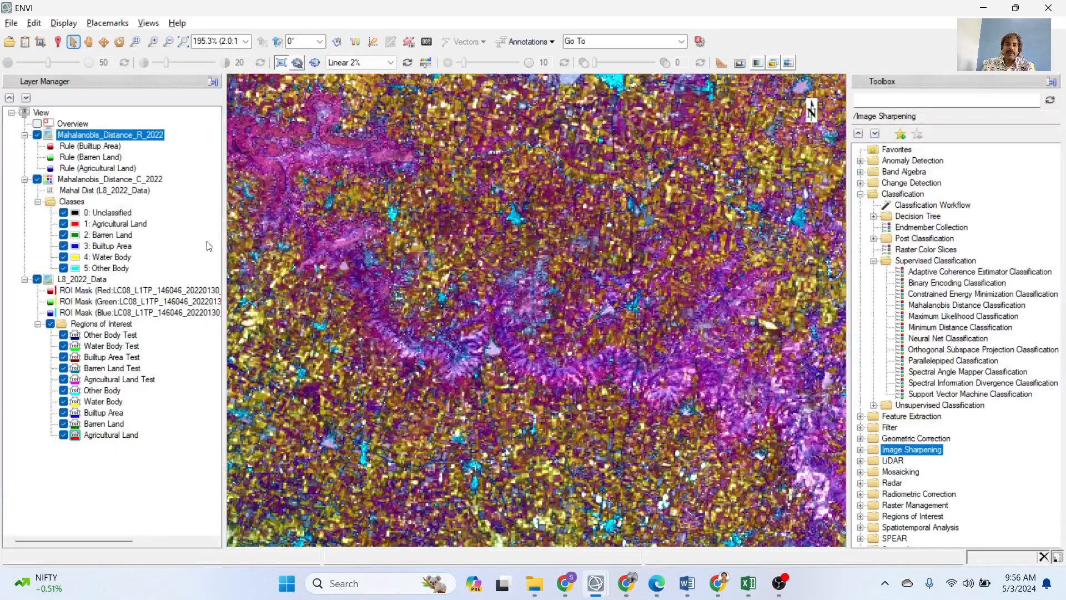
Step: Load the MLC_C_2022, MDC_C_2022, NN_C_2022 and PC_C_2022 classification images from their respective folders inside the Classification folder
scroll(542, 319, down, 5)
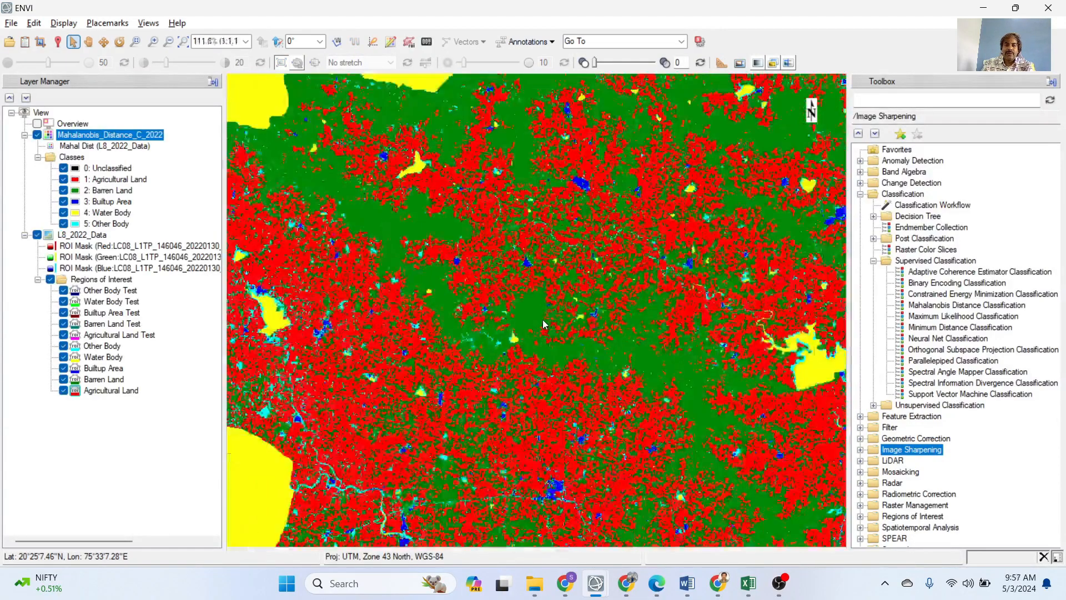
scroll(542, 319, down, 1)
click(89, 42)
drag(627, 341, 509, 275)
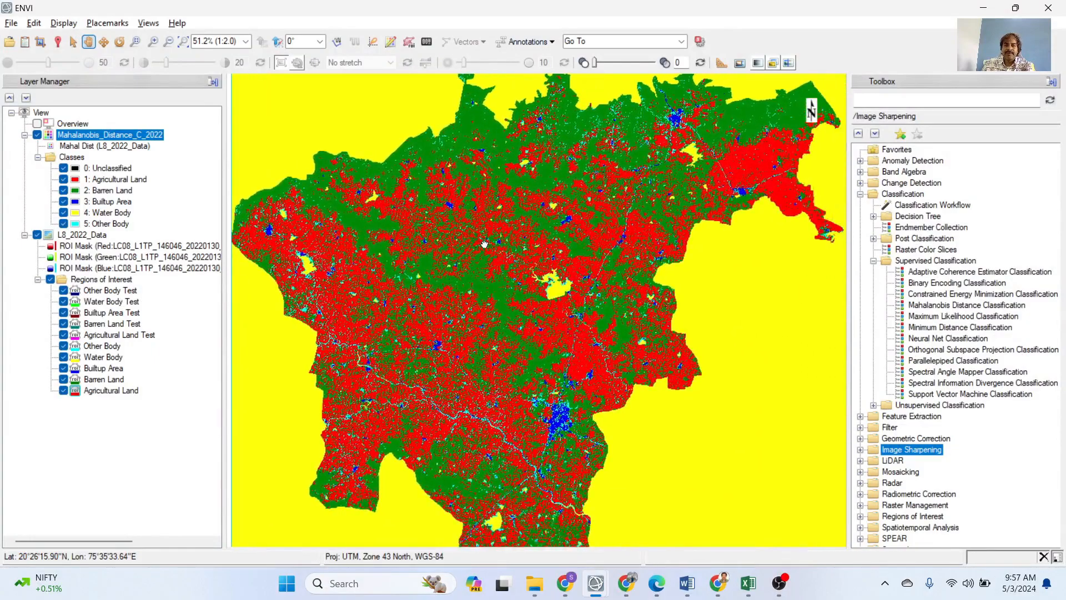
key(alt+Tab)
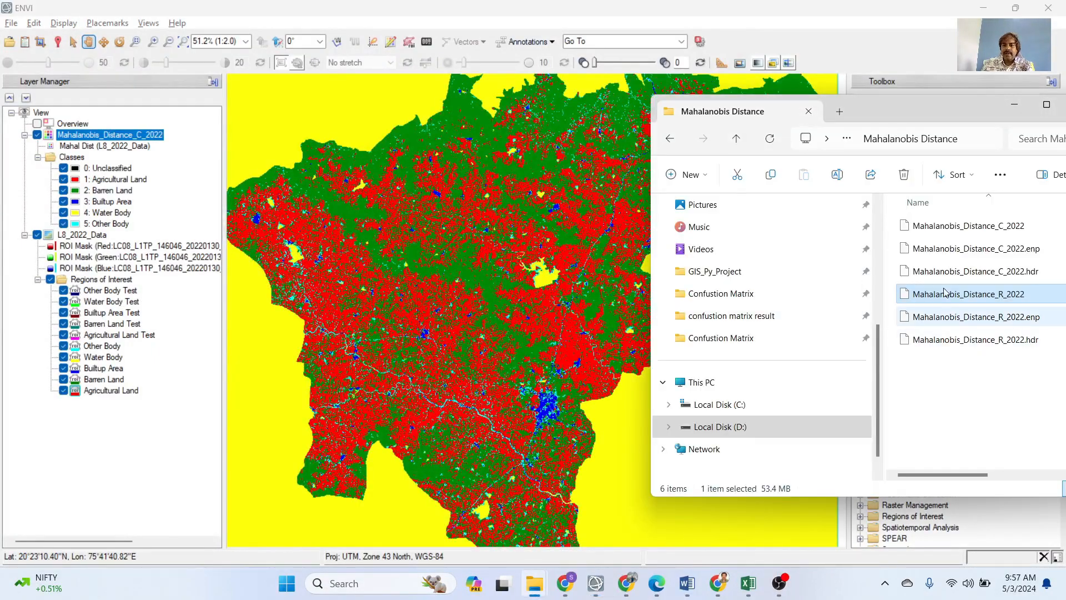
click(736, 139)
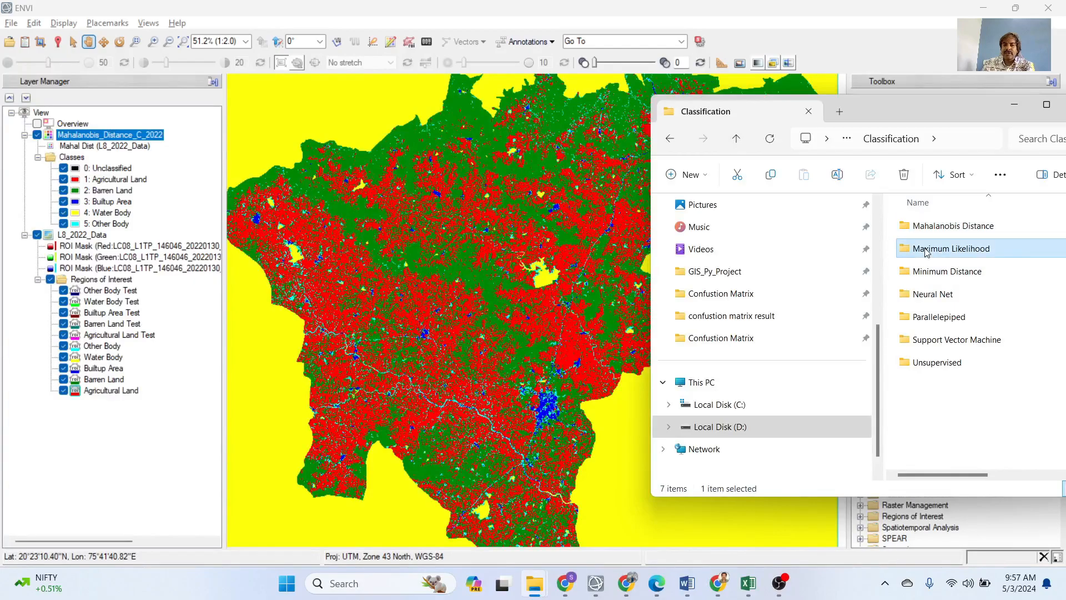
double_click(938, 248)
click(930, 226)
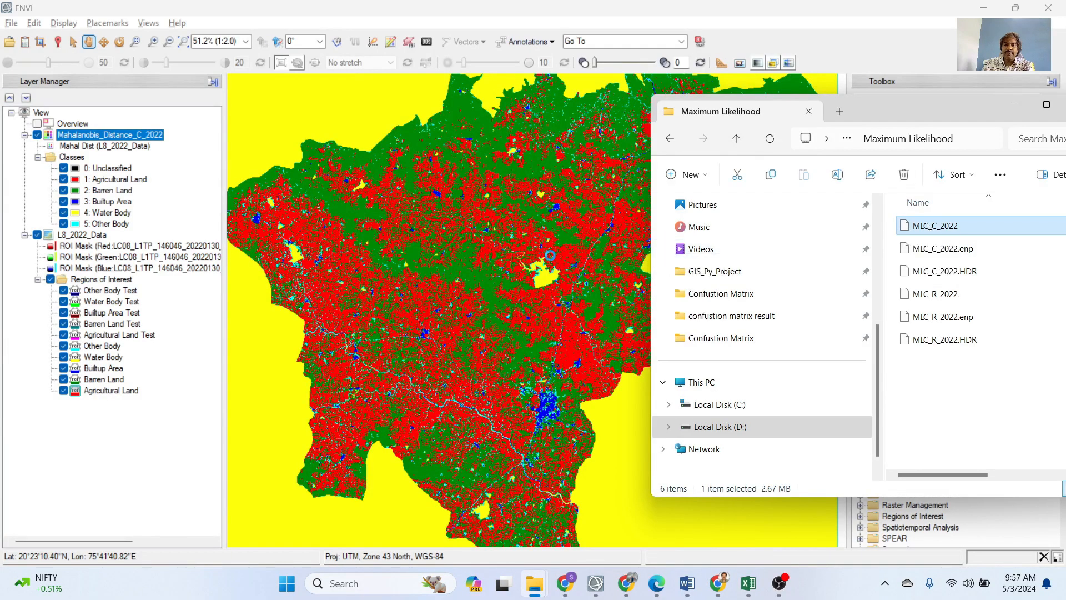
drag(549, 255, 550, 256)
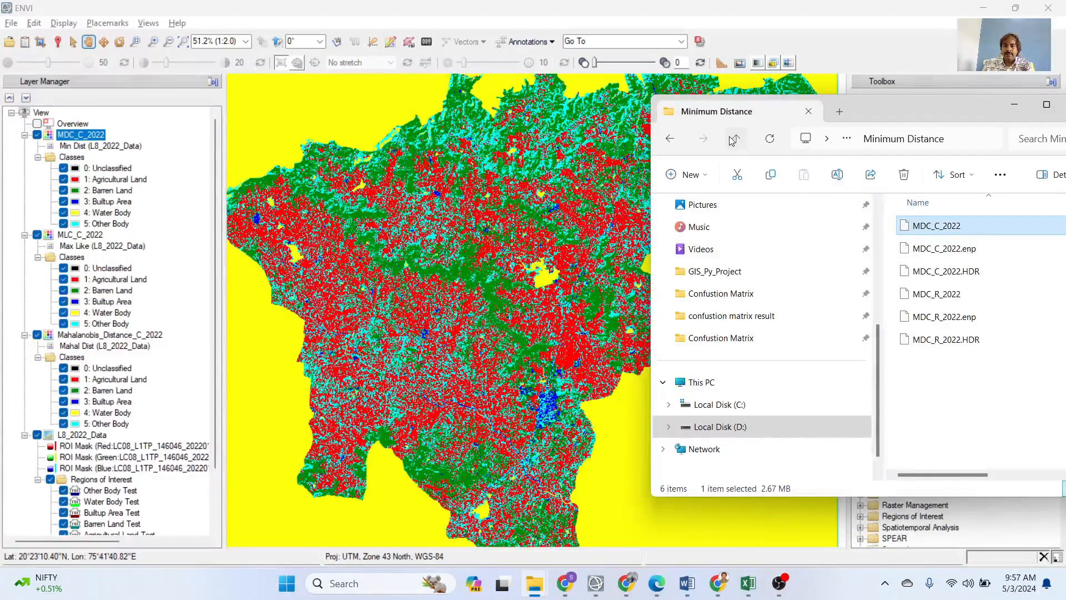
drag(933, 225, 565, 244)
drag(916, 224, 586, 239)
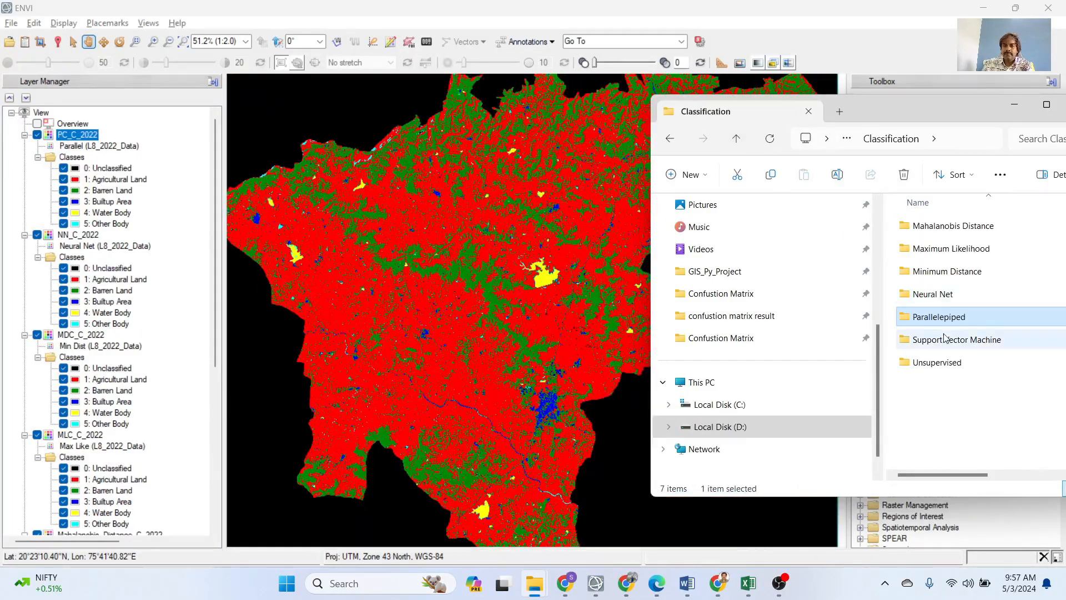
Step: Load the L8_SVM_C_2022 classification image from the Support Vector Machine folder and collapse all six classification layers in the layer list
click(941, 225)
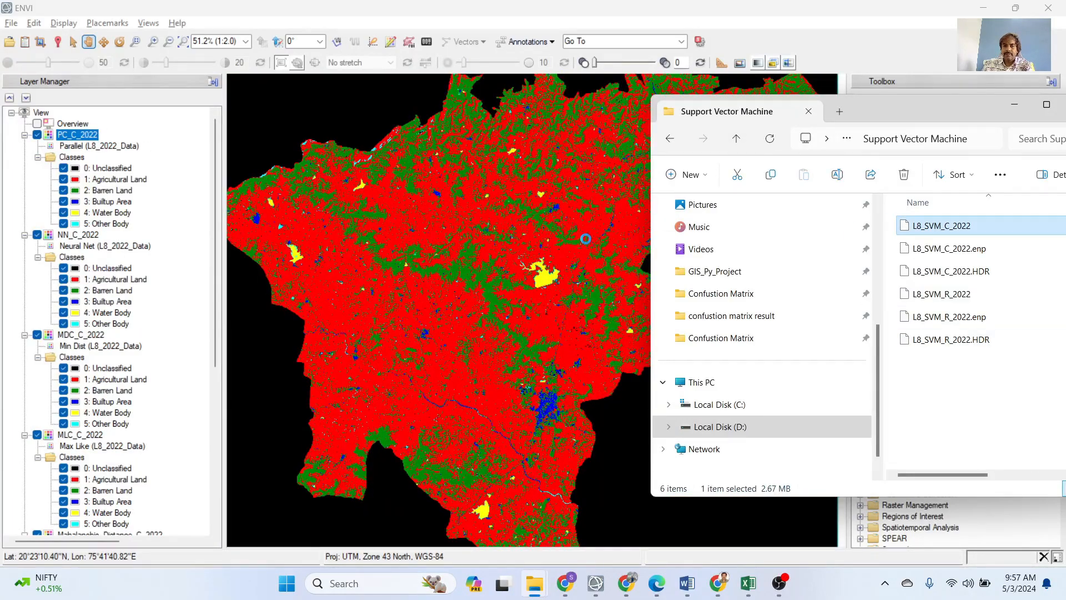
click(583, 244)
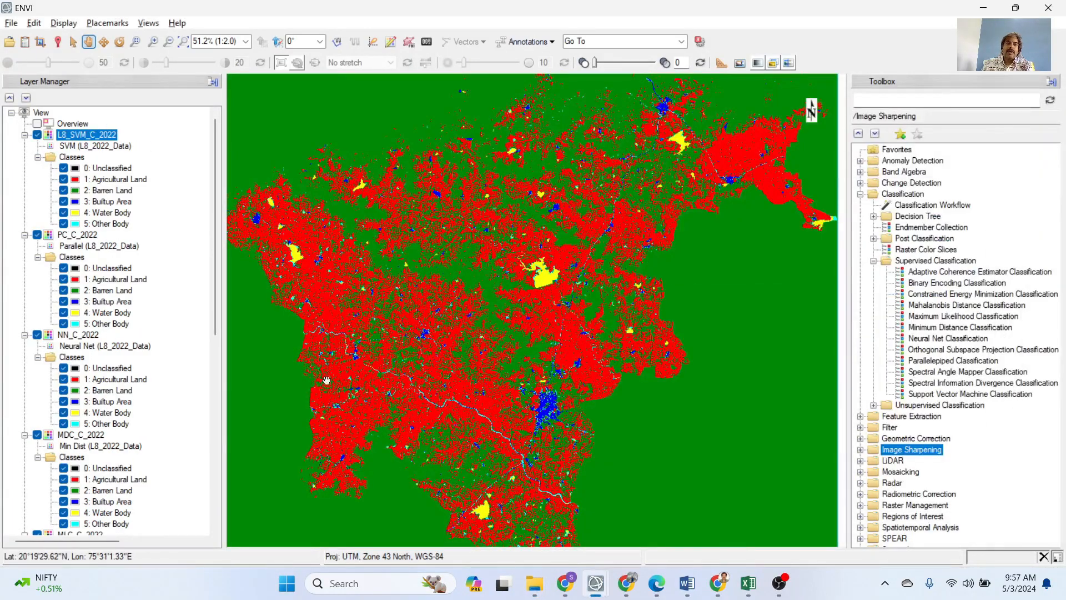
click(24, 134)
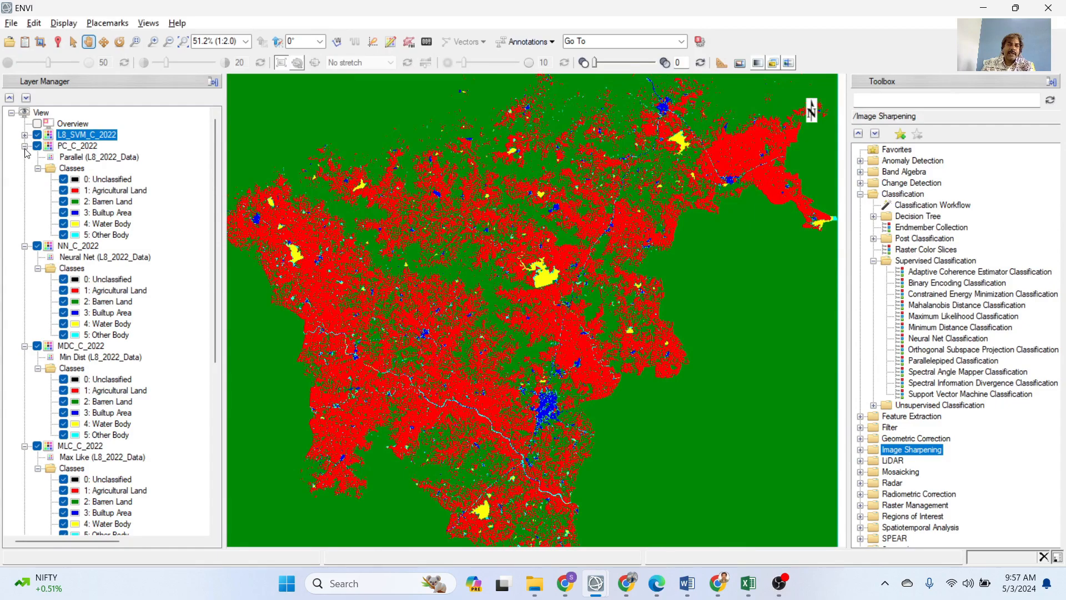
click(24, 145)
click(24, 156)
click(25, 167)
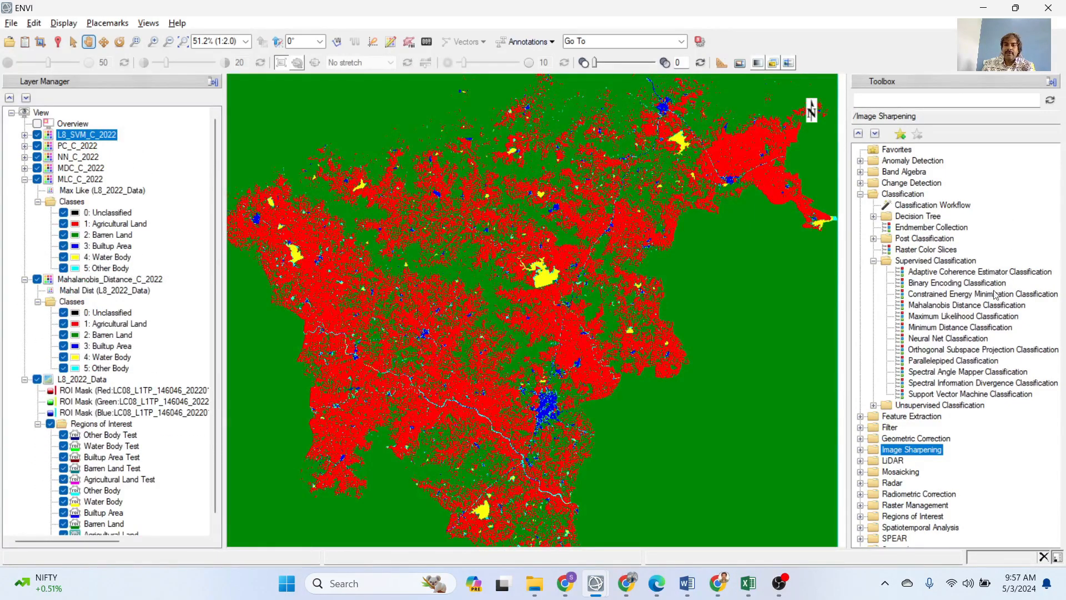
click(24, 179)
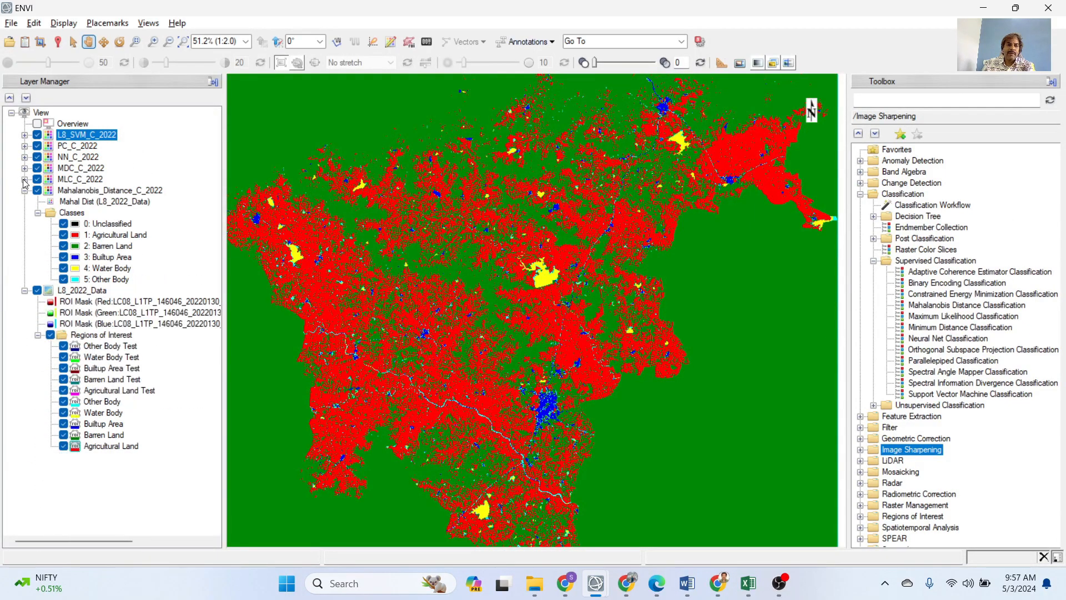
click(24, 190)
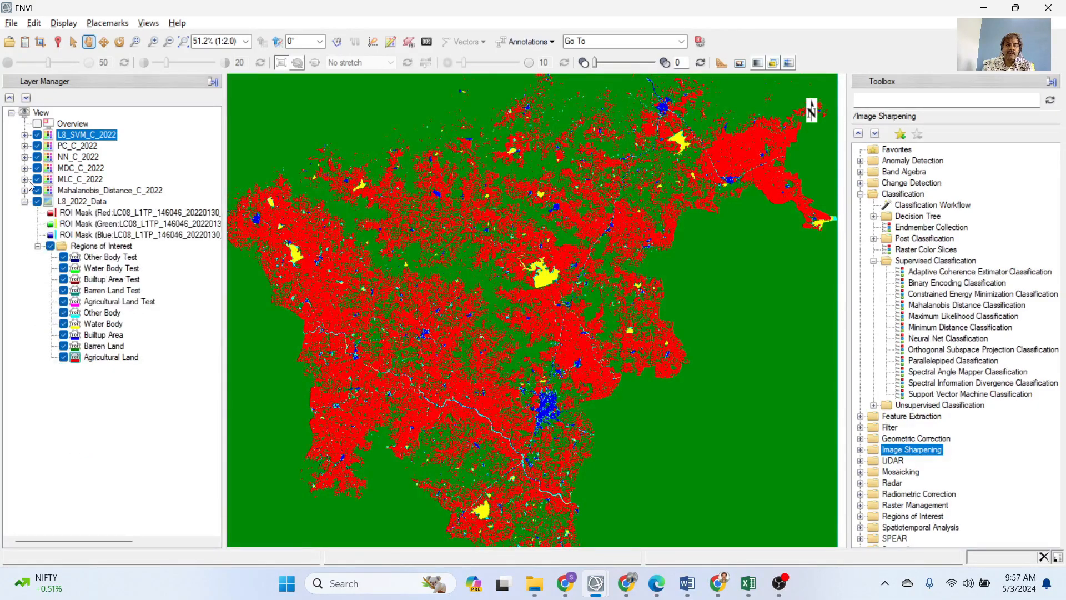
Step: Hide all six classification layers so only L8_2022_Data with its regions of interest is displayed
click(38, 135)
click(37, 146)
click(37, 158)
click(37, 168)
click(38, 179)
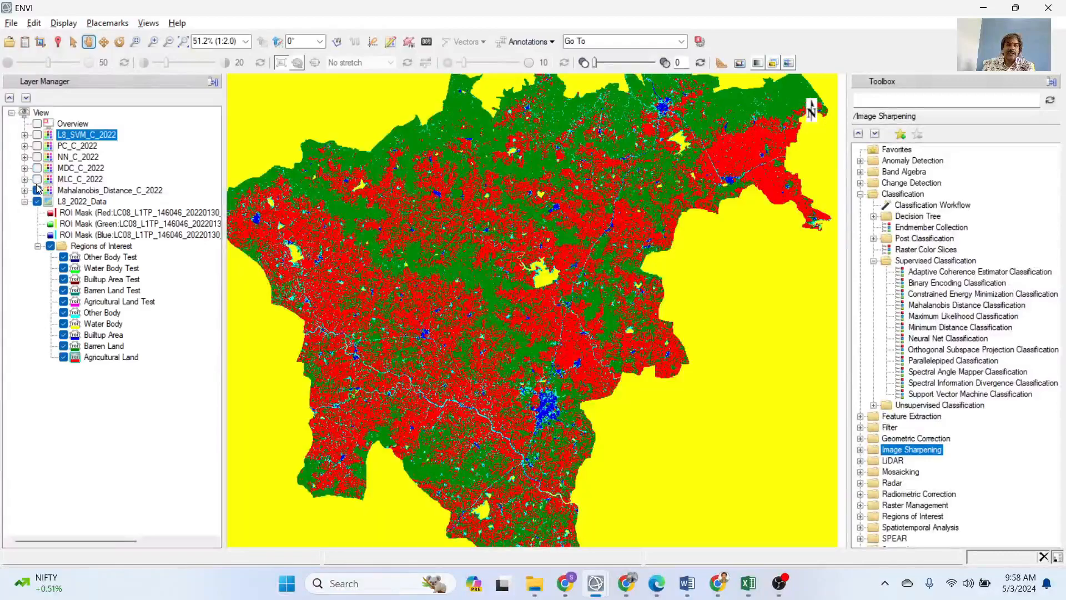
click(37, 191)
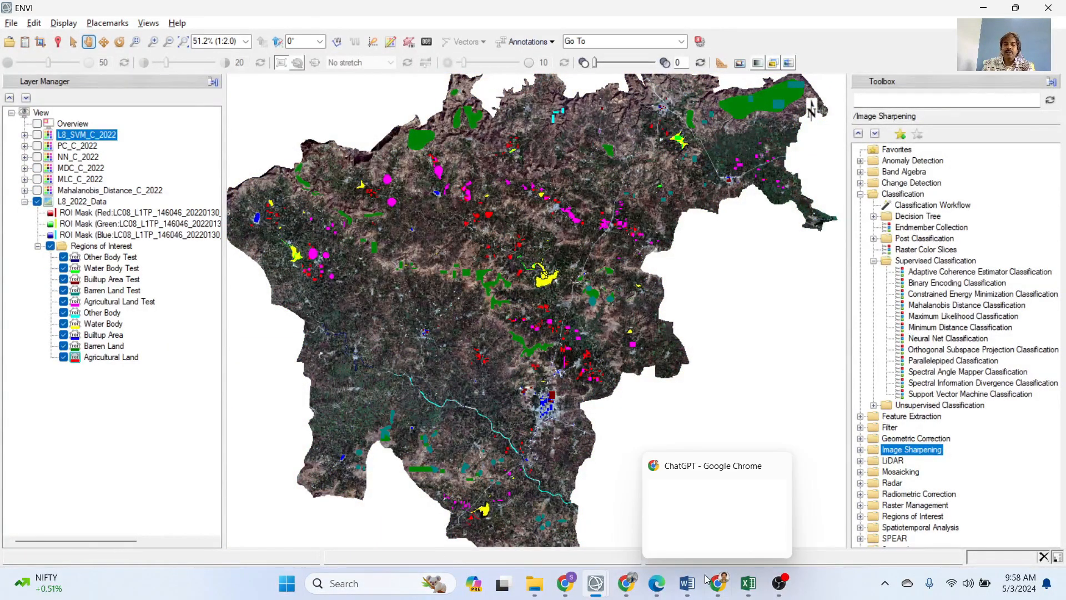
Step: Switch to Excel to view the Mahalanobis Distance Classification 2022 confusion matrix table, and return to ENVI
click(748, 583)
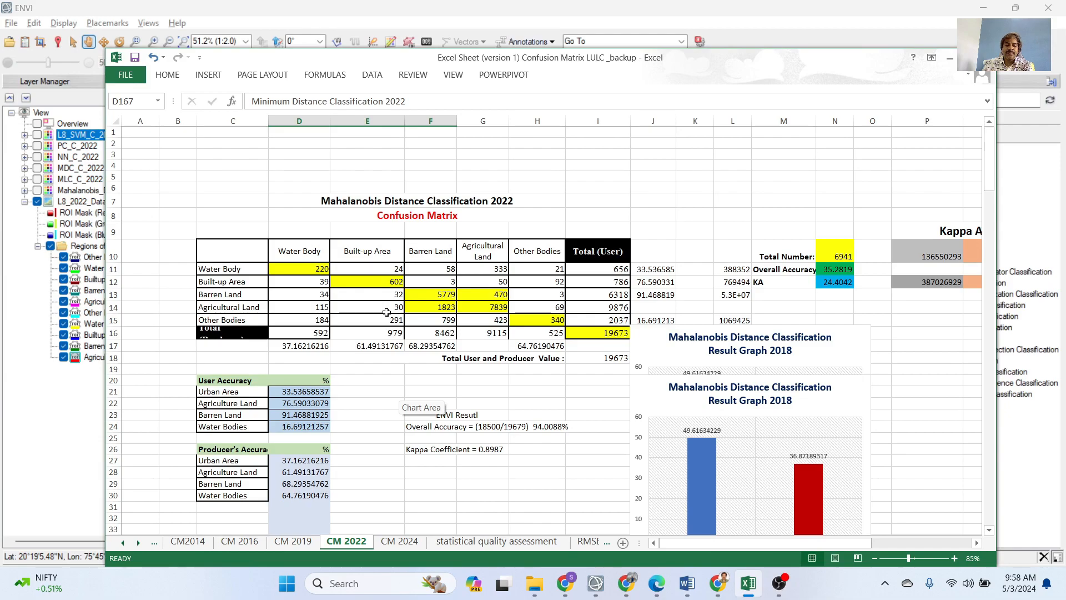
click(950, 63)
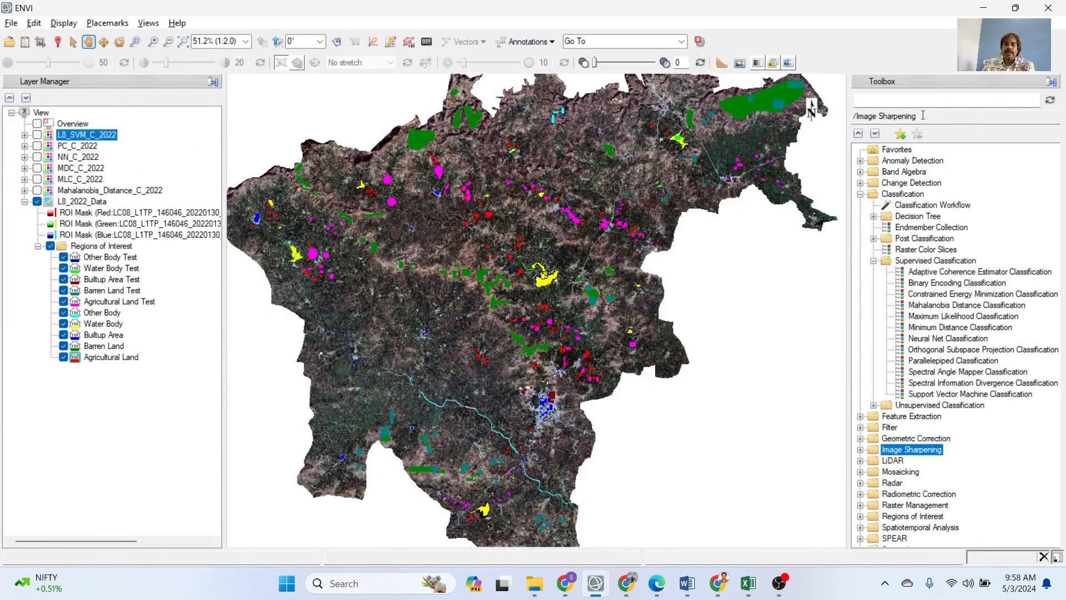
Step: Search the toolbox for "confusion matrix" and start Confusion Matrix Using Ground Truth ROIs with Mahalanobis_Distance_C_2022 as the input file
click(920, 102)
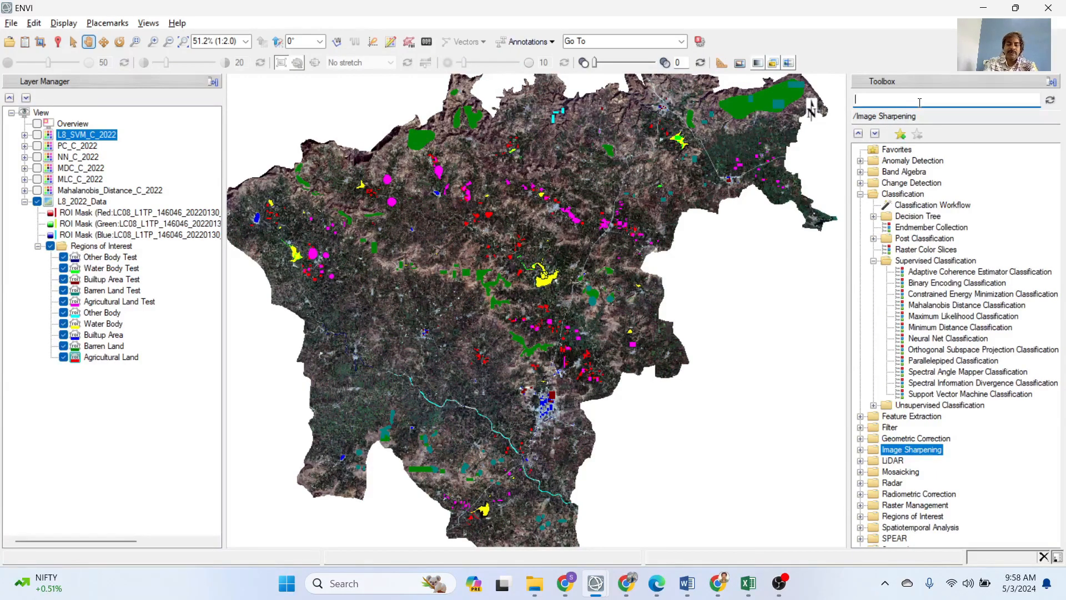
text(confu)
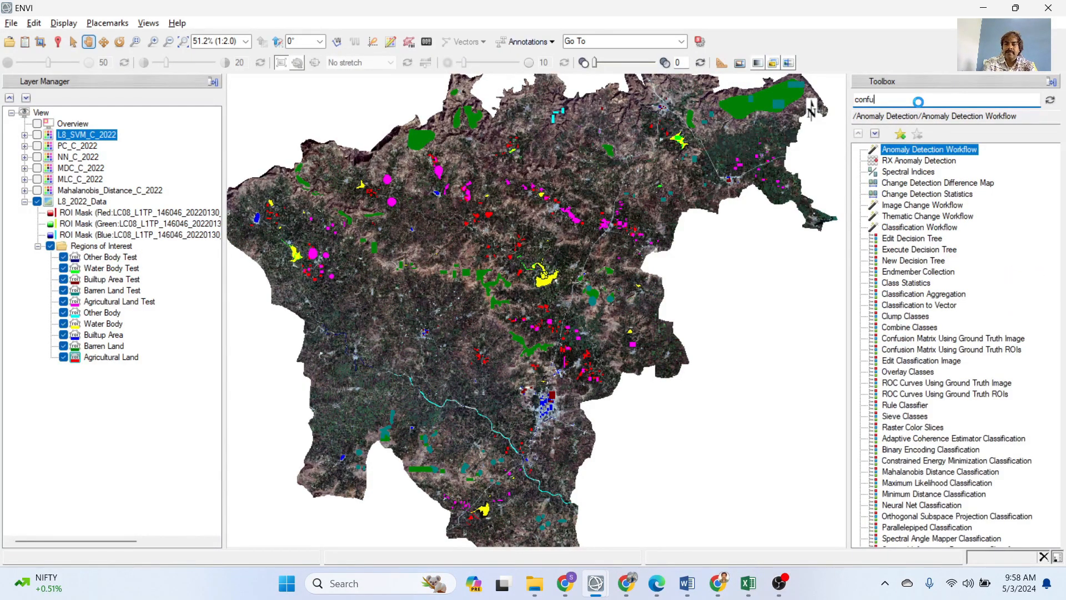
text(sion matrix)
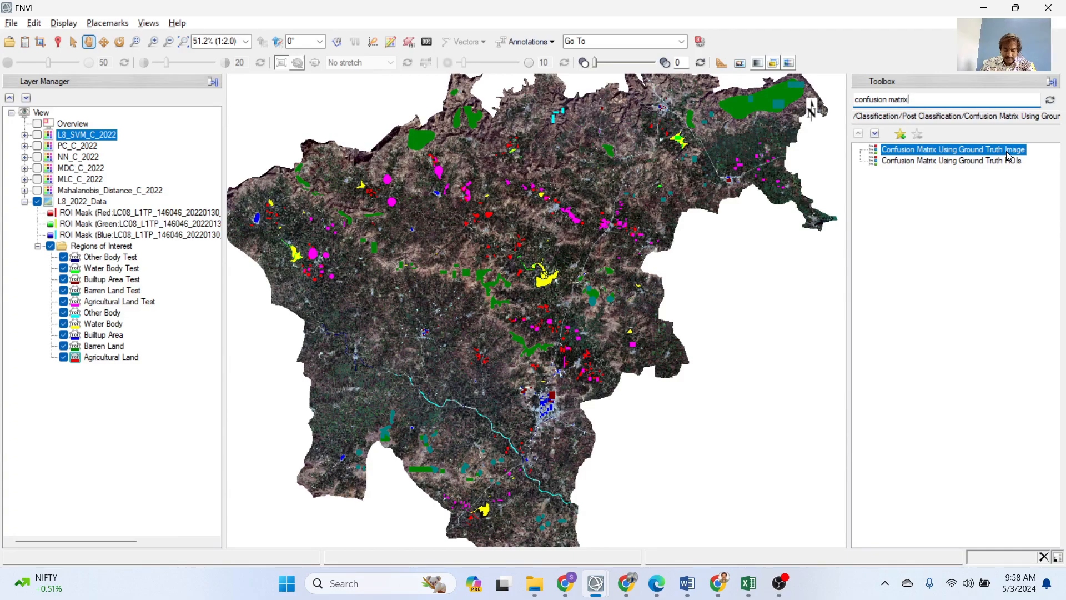
click(956, 164)
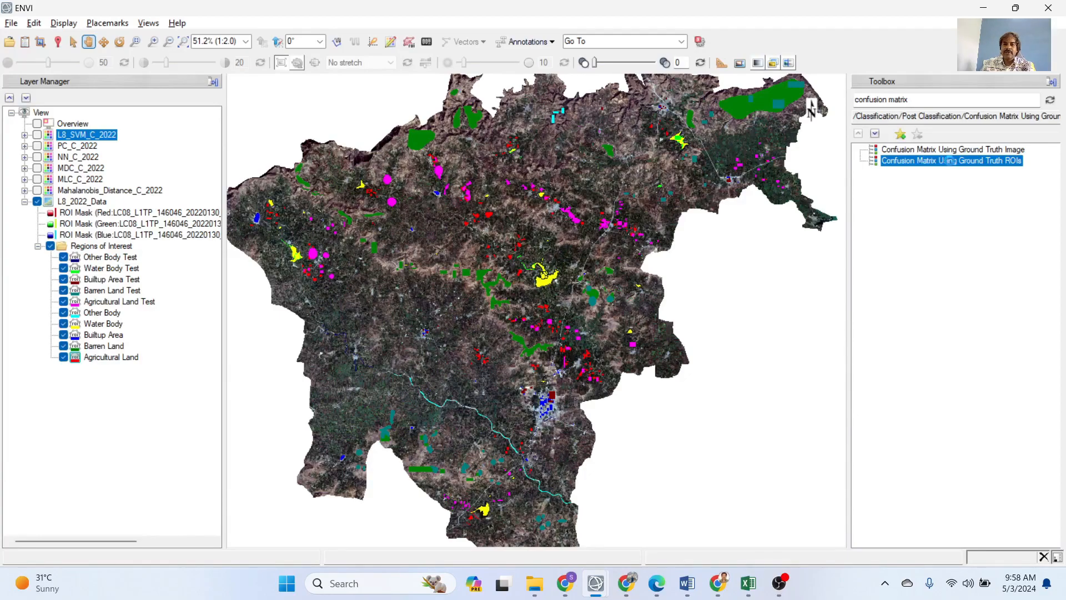
double_click(950, 160)
drag(264, 111, 750, 254)
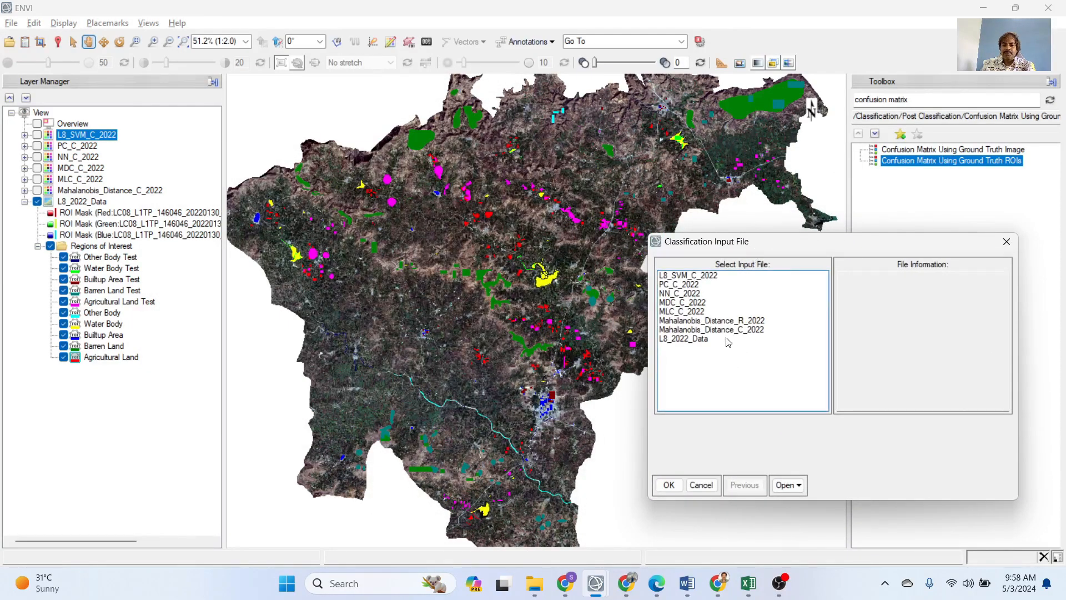
click(694, 330)
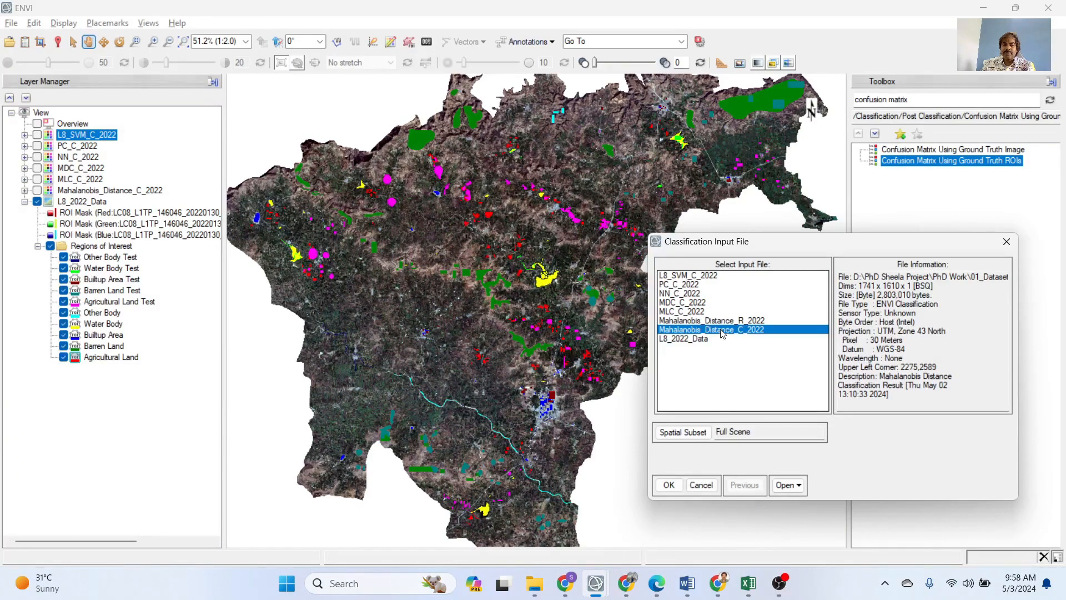
click(668, 484)
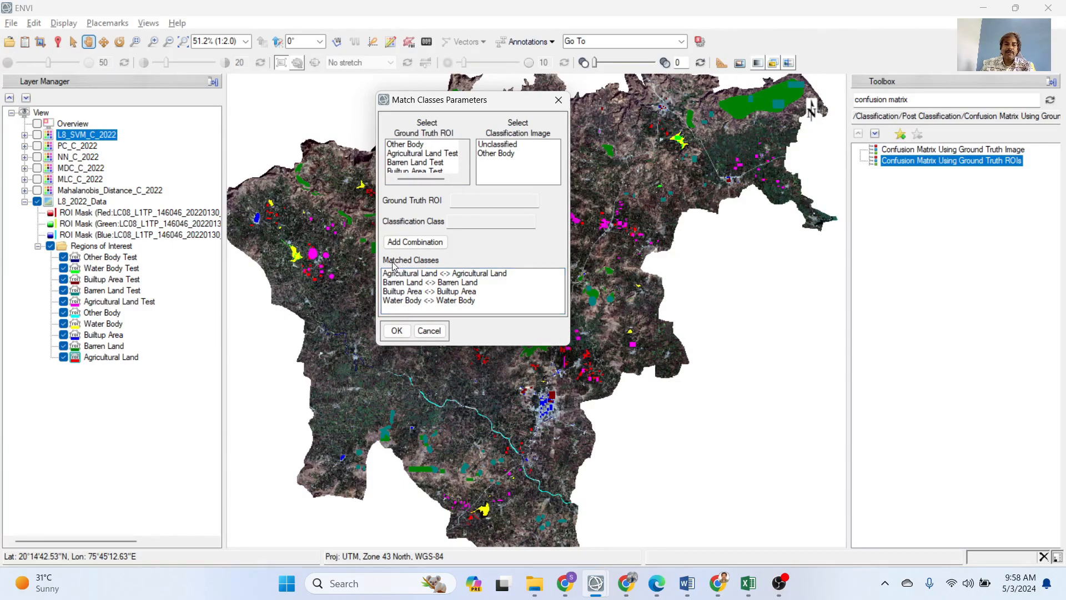
Step: Remove the automatically matched Water Body, Builtup Area, Barren Land and Agricultural Land pairs from the matched classes
click(455, 300)
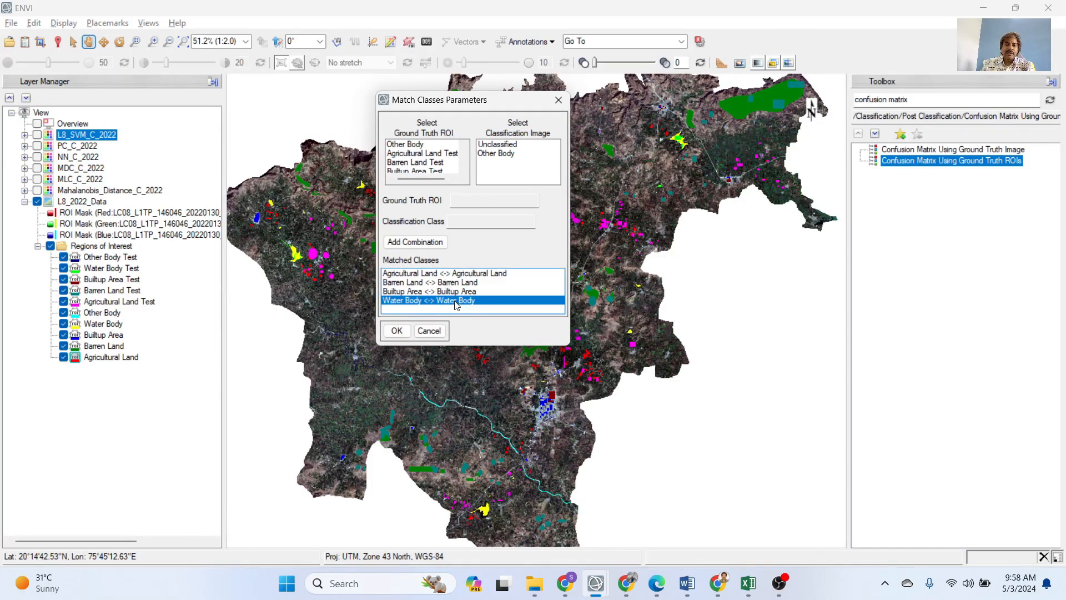
click(455, 291)
click(455, 283)
click(455, 274)
click(456, 275)
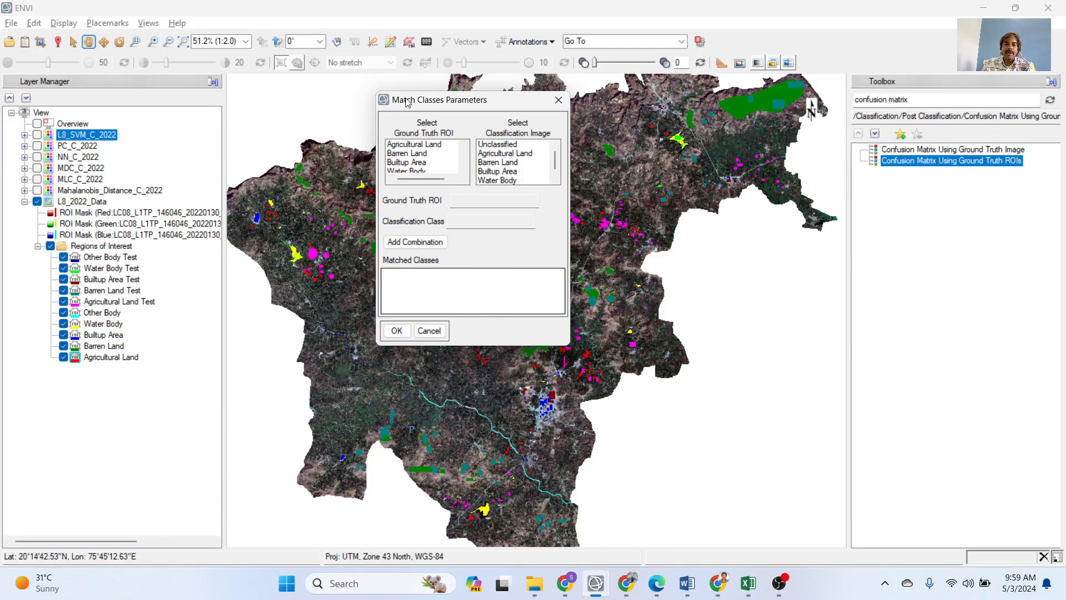
Step: Match the Water Body Test ground truth ROI with the Water Body class, checking the class order in the Excel sheet first
scroll(415, 160, down, 3)
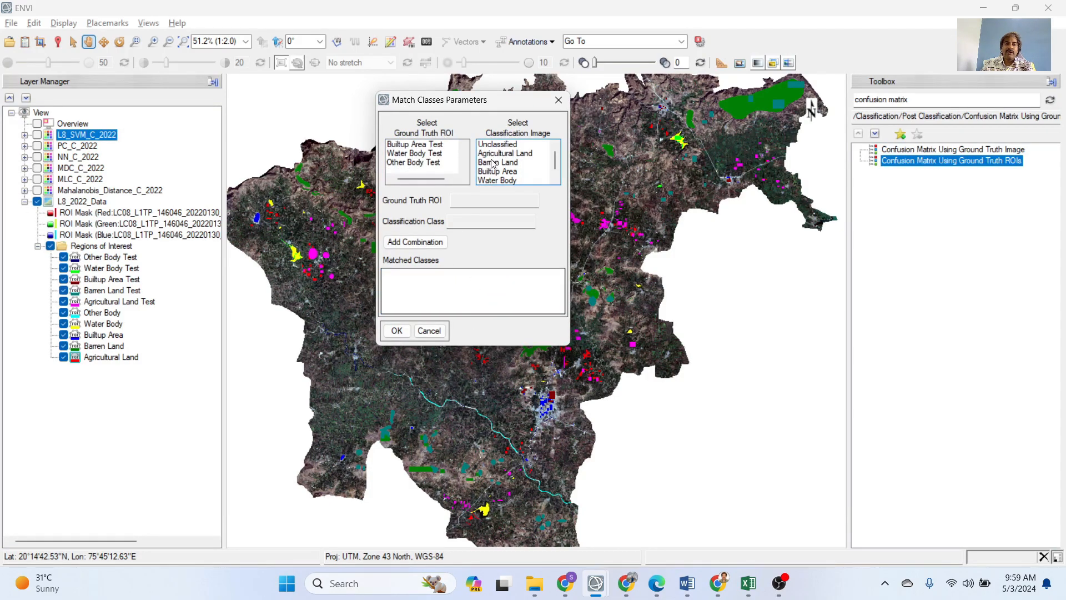
click(756, 583)
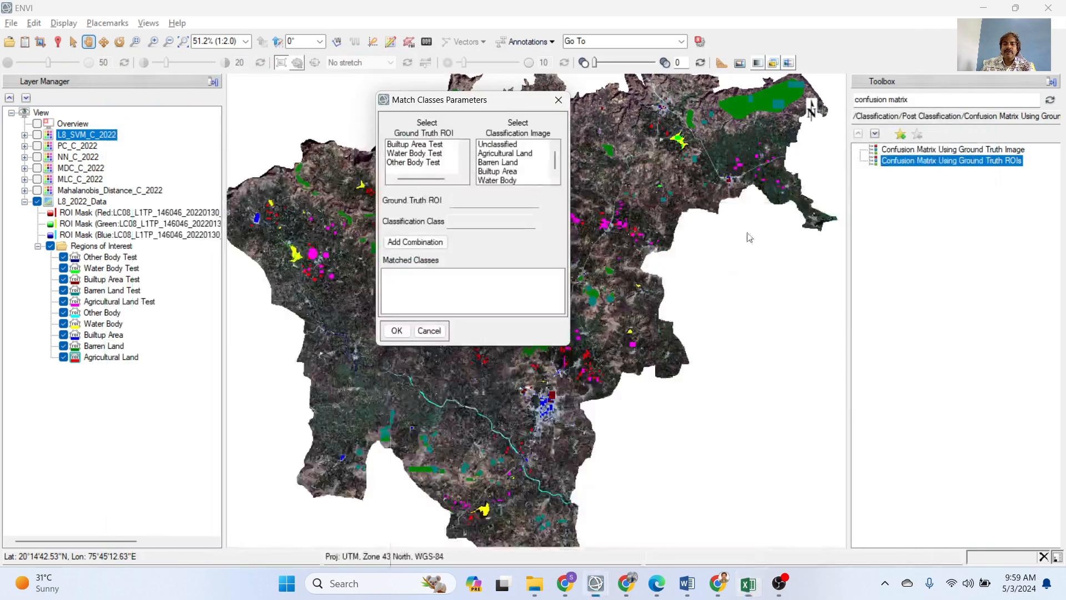
click(949, 57)
click(420, 156)
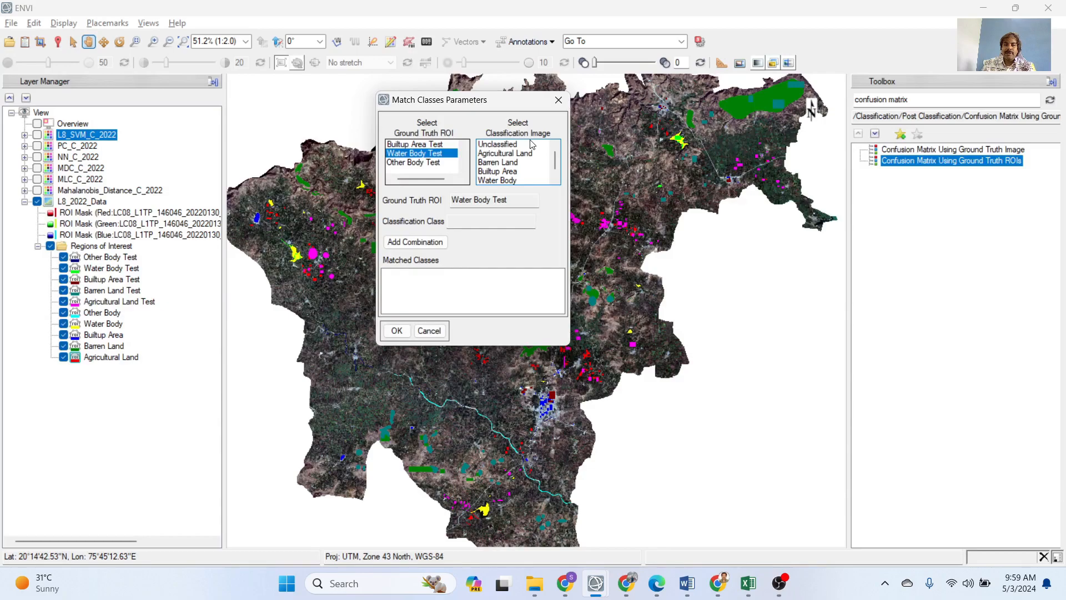
scroll(530, 167, down, 1)
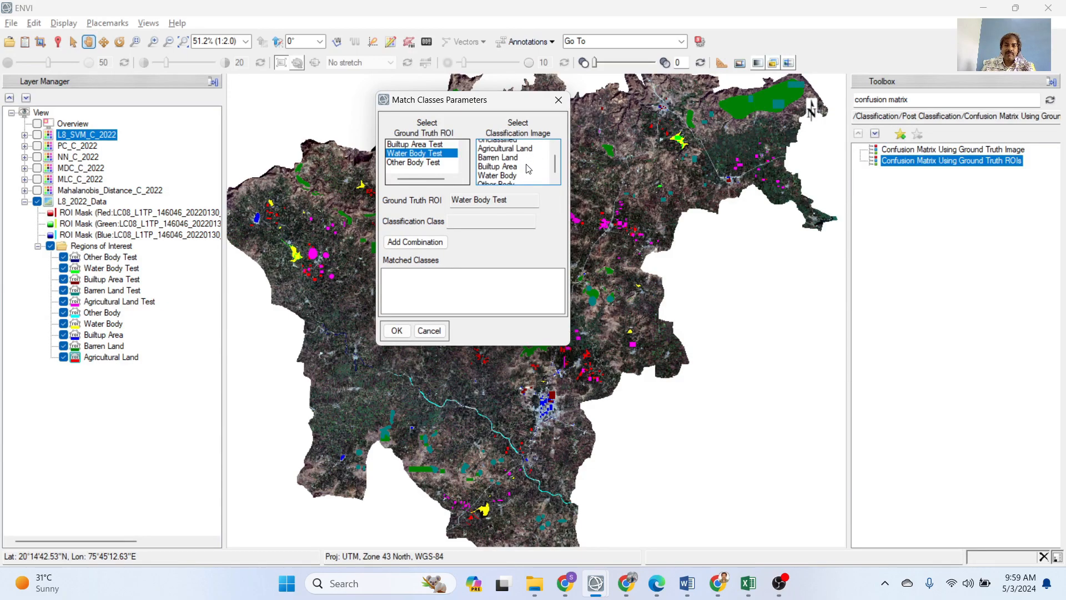
click(507, 172)
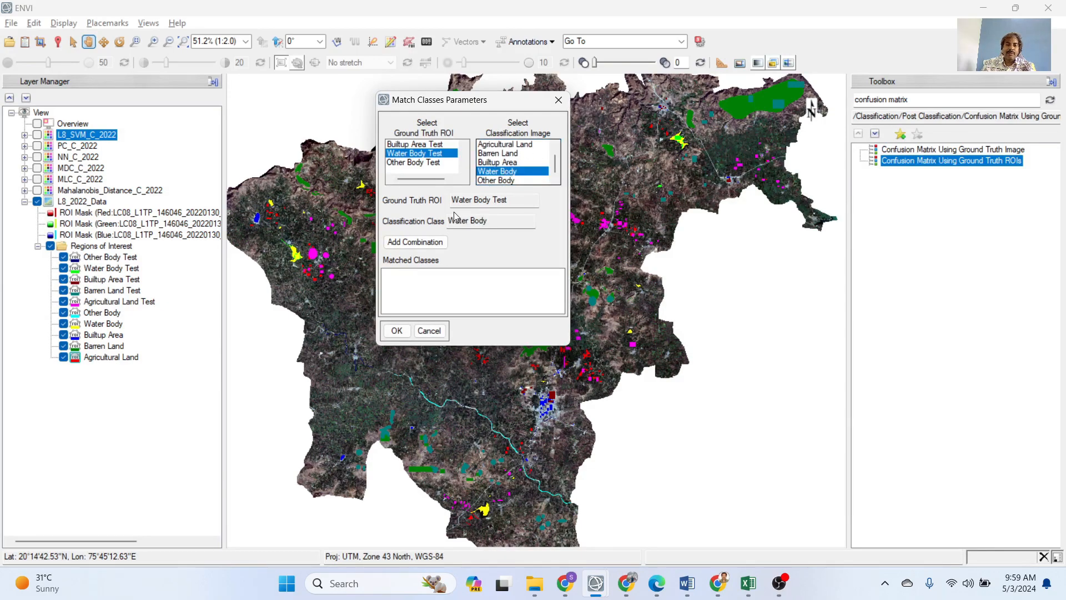
click(404, 244)
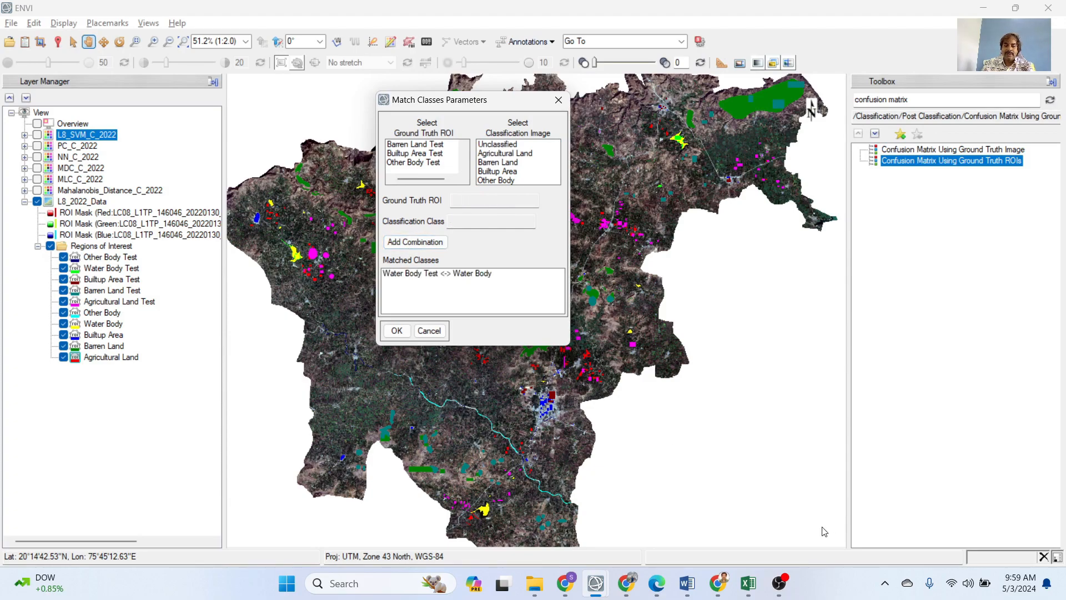
Step: Following the Excel table's row order, match Builtup Area Test with Builtup Area and Barren Land Test with Barren Land
click(745, 580)
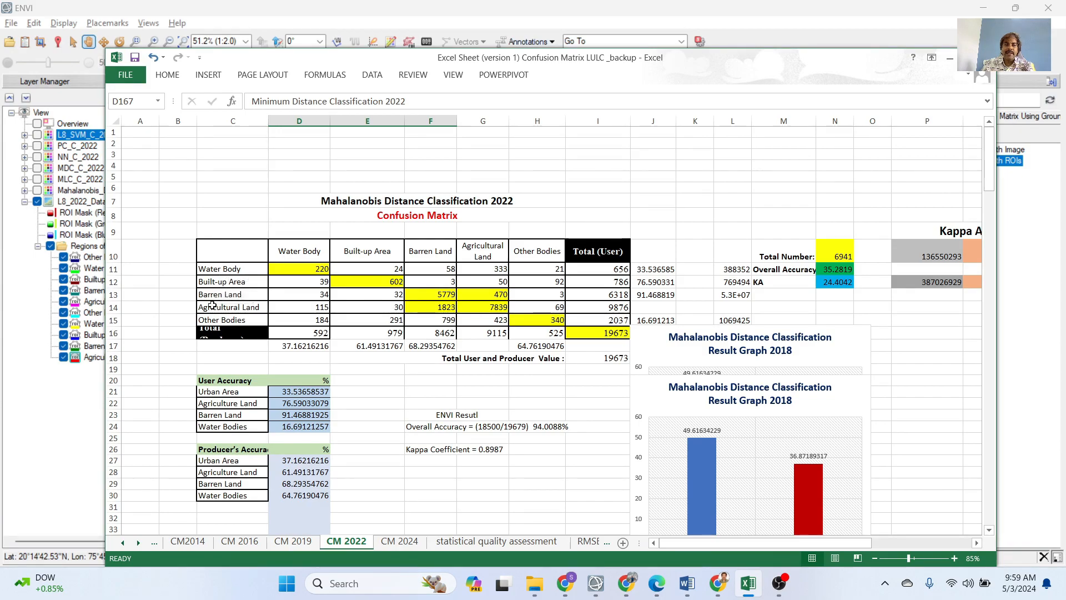
click(950, 57)
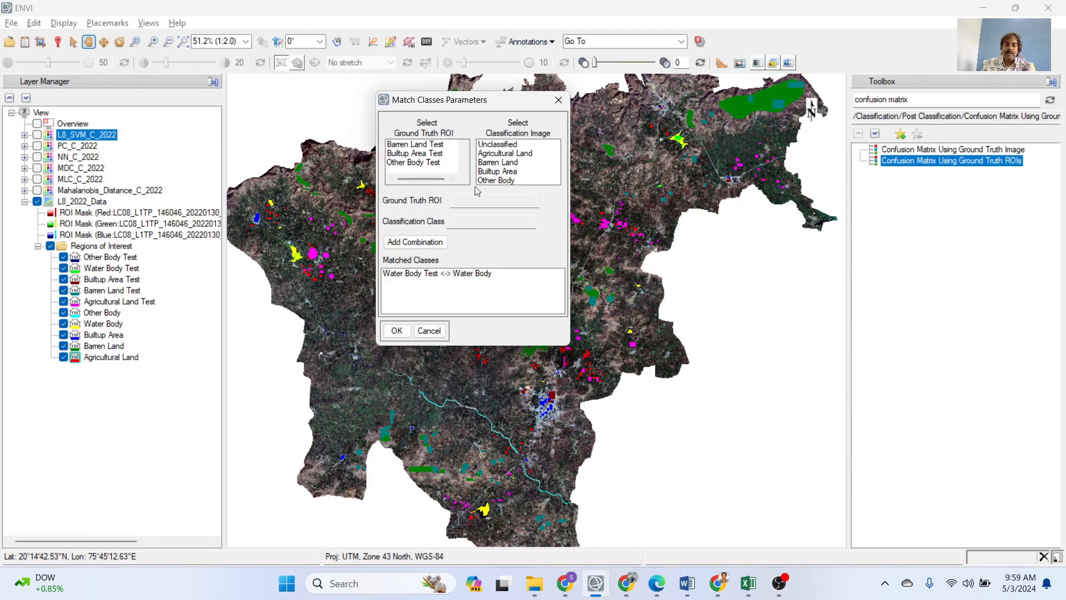
click(433, 154)
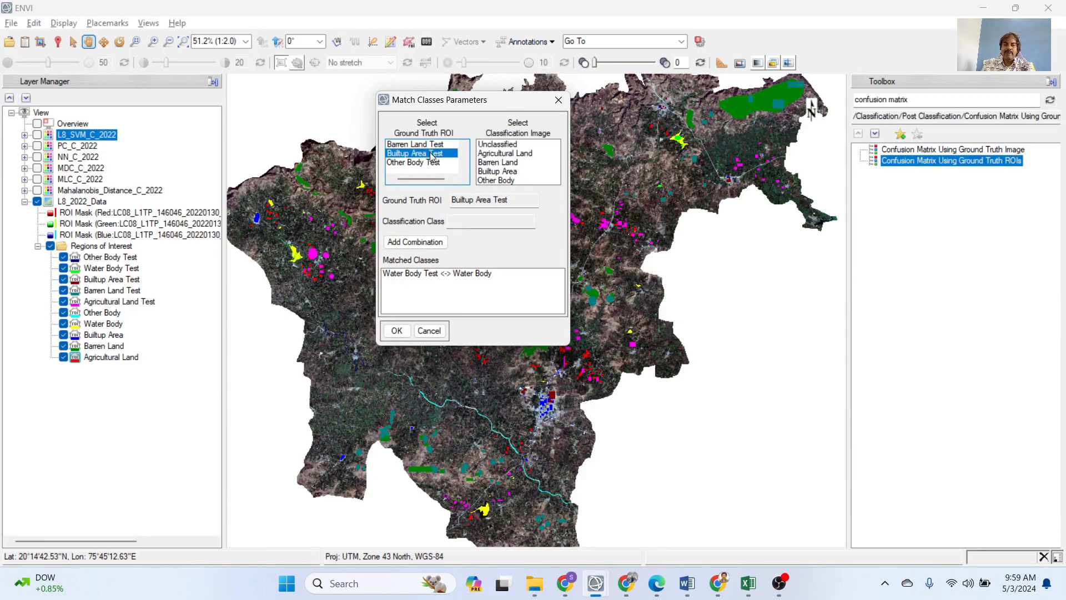
click(496, 172)
click(415, 242)
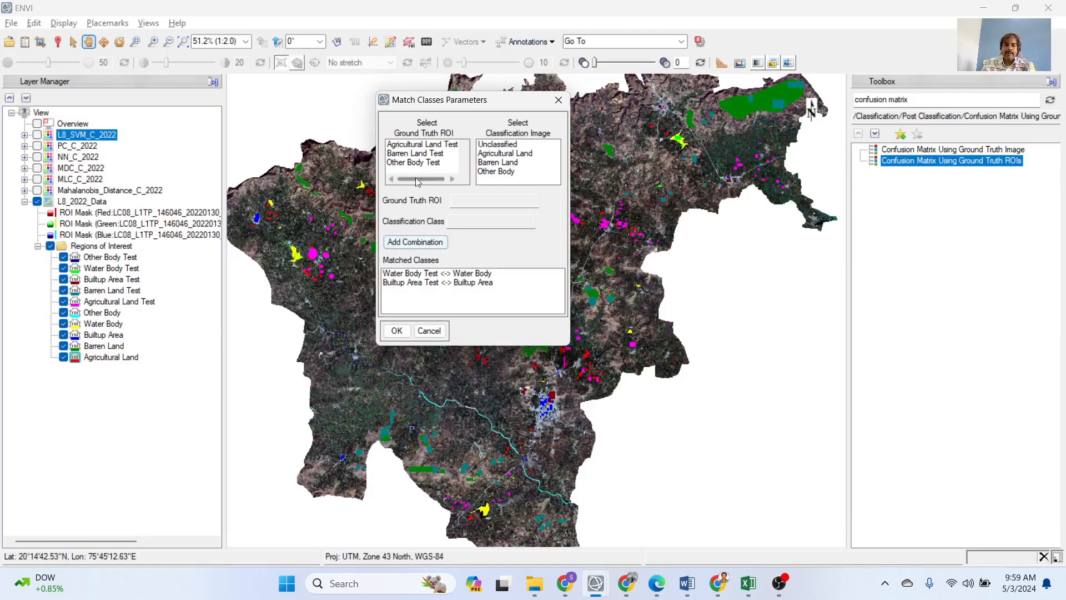
click(415, 153)
click(490, 162)
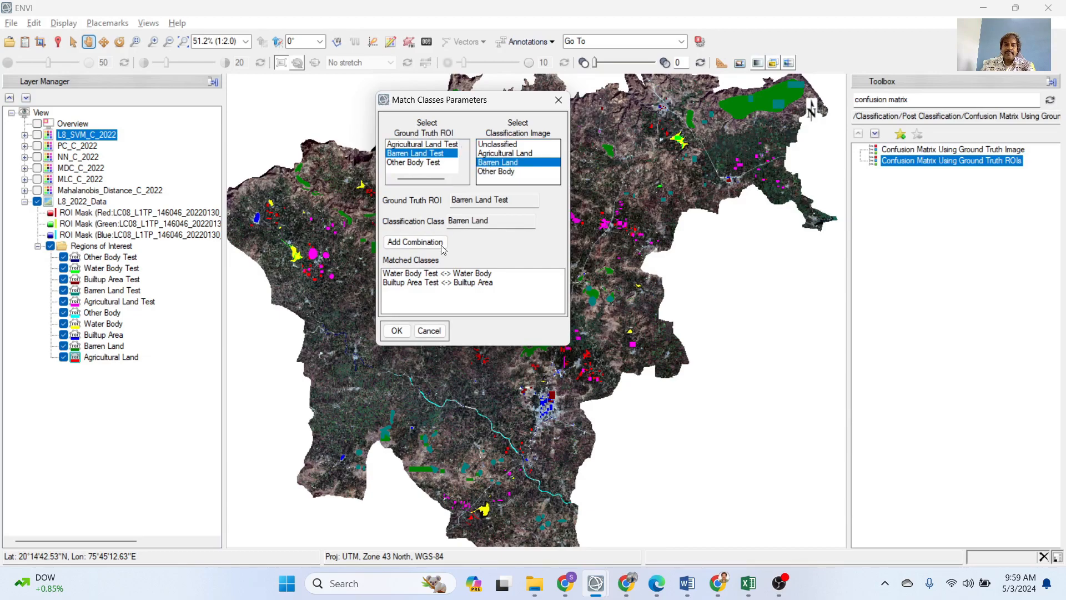
click(429, 244)
Step: Match Agricultural Land Test with the Agricultural Land class and Other Body Test with the Other Body class
click(421, 153)
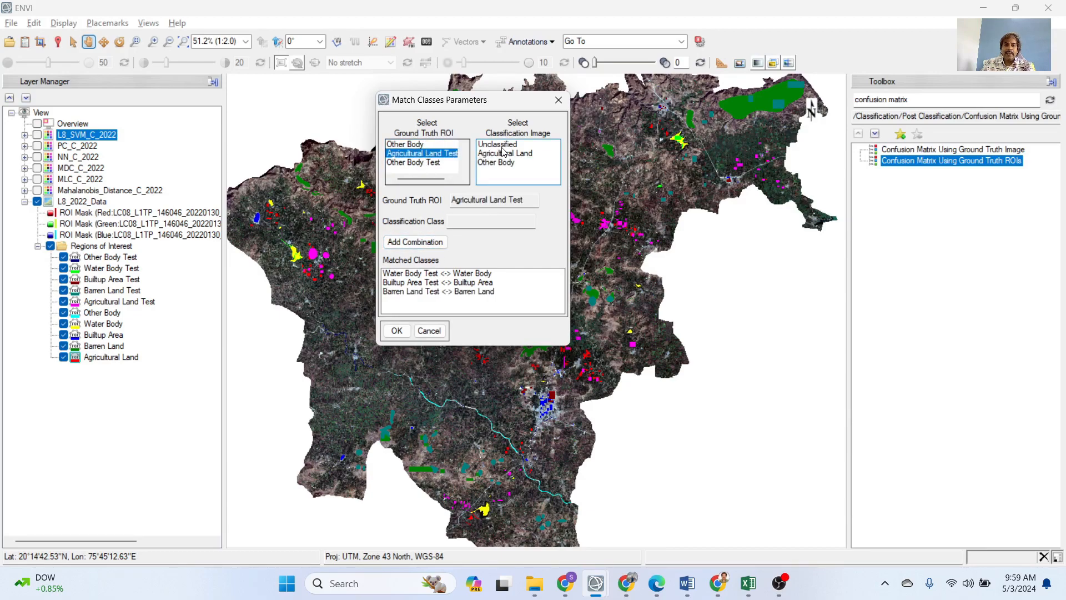
click(504, 154)
click(431, 241)
click(414, 180)
click(505, 153)
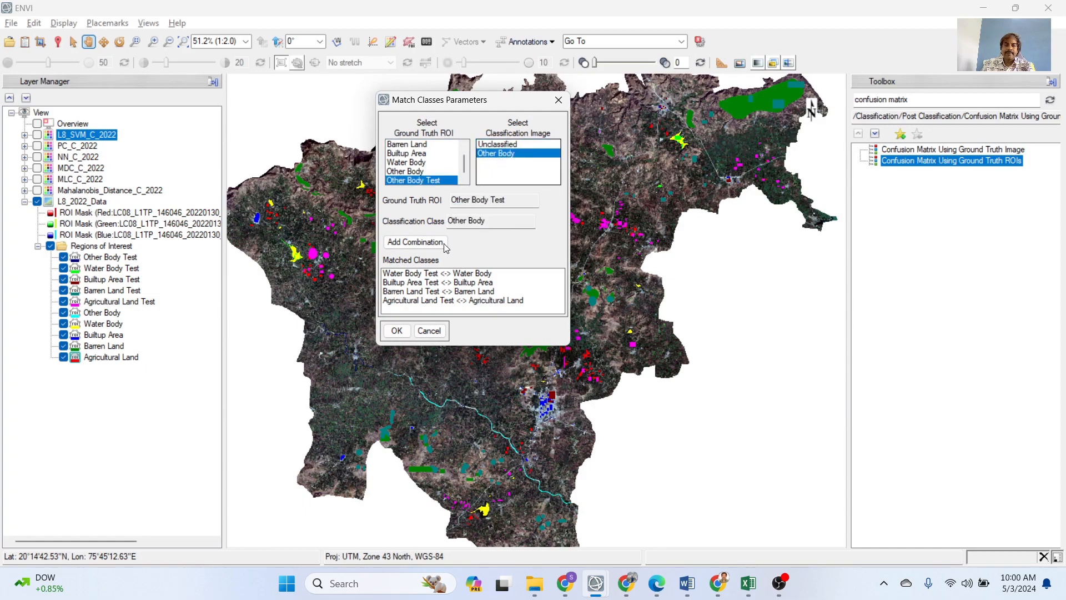
click(444, 243)
Step: Compute the confusion matrix from the five matched class pairs and enlarge the report window to show its tables
click(401, 332)
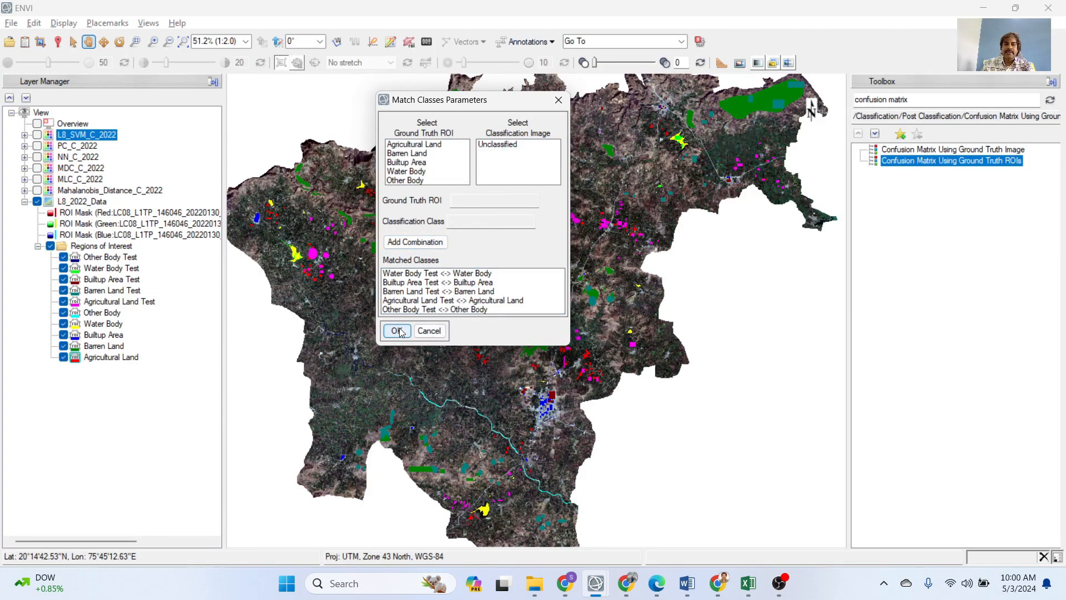
click(397, 331)
click(396, 296)
drag(513, 272, 980, 502)
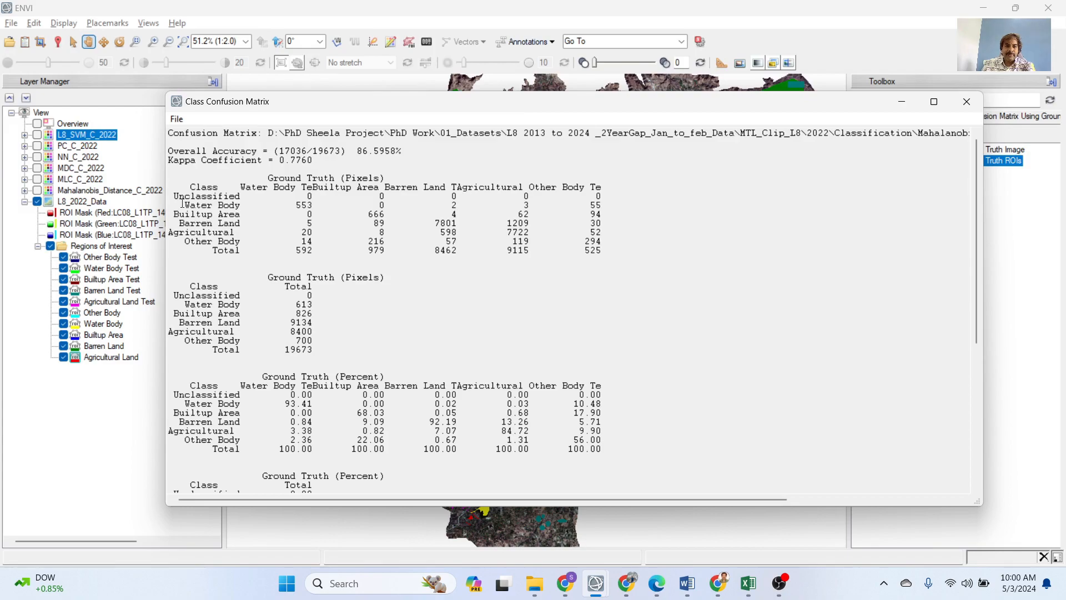
Step: Copy the five class rows of the Ground Truth (Pixels) table and paste them at C2 of the CM 2022 sheet in Excel
drag(183, 204, 623, 245)
key(ctrl+c)
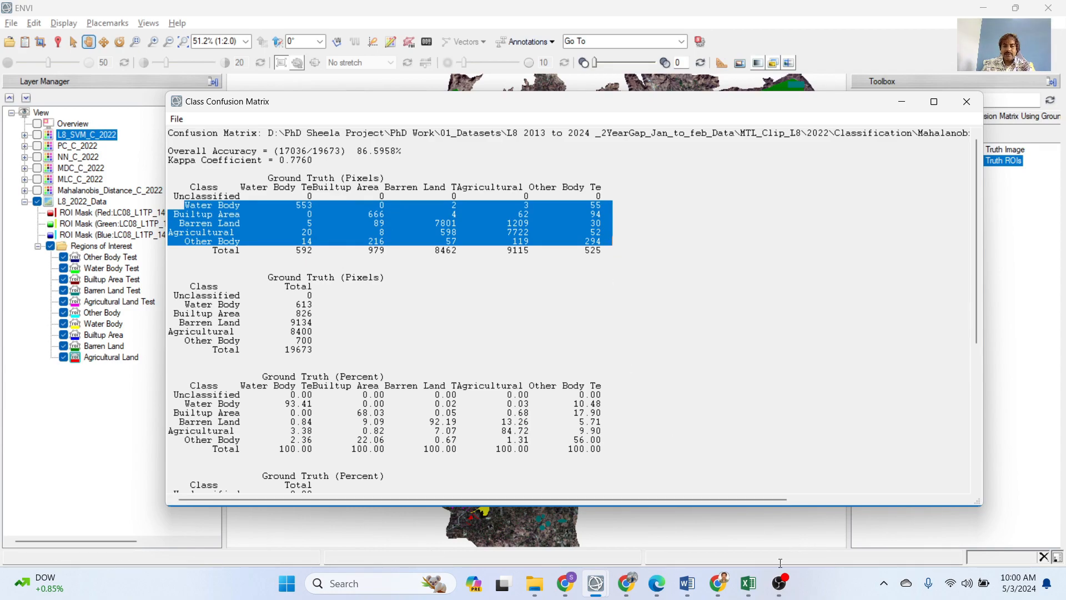
click(751, 583)
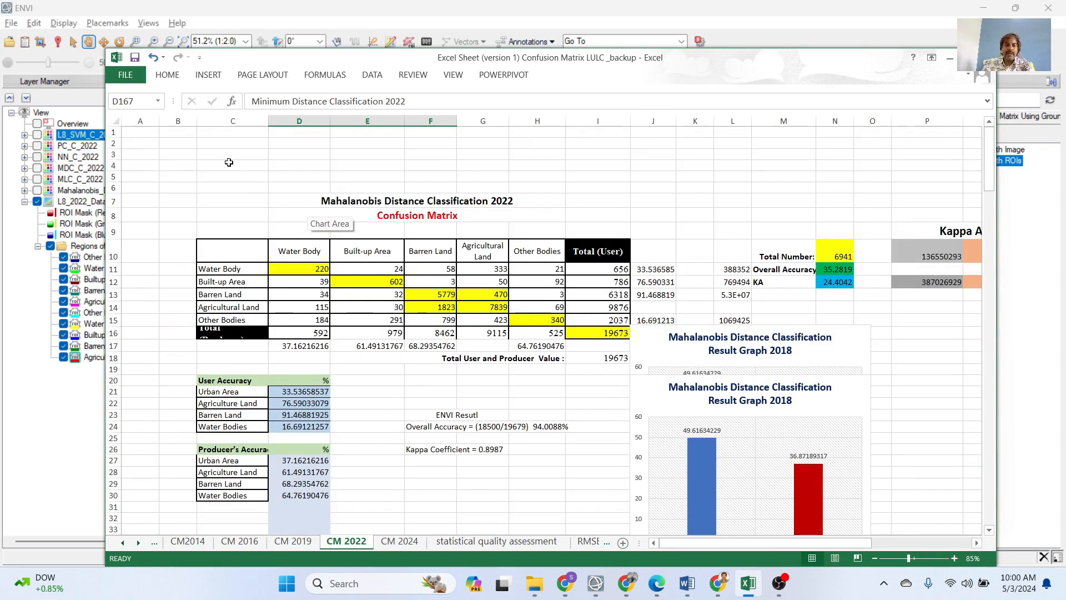
right_click(223, 144)
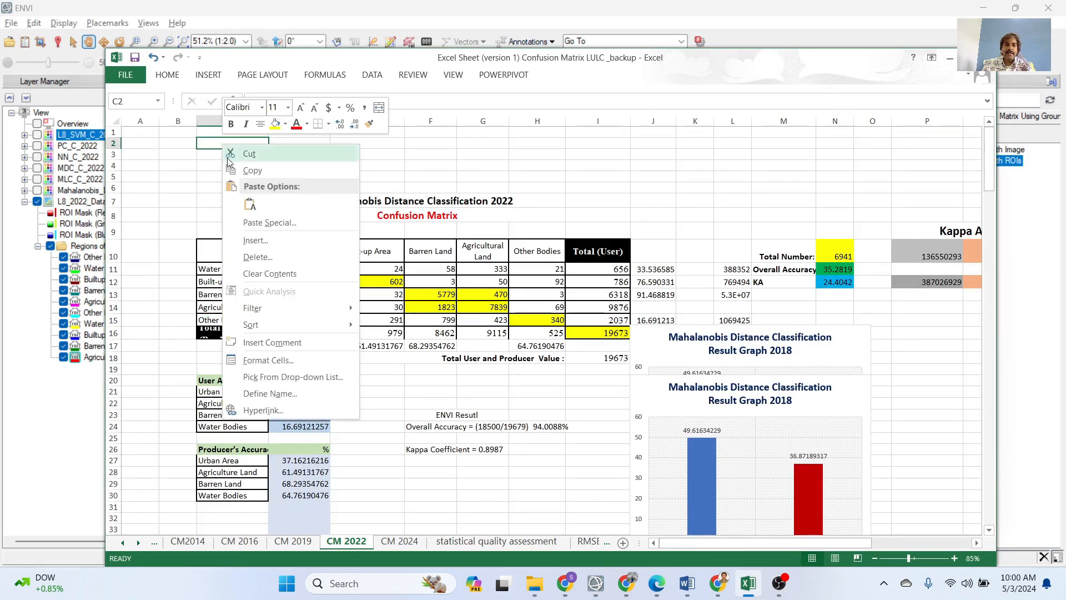
click(249, 205)
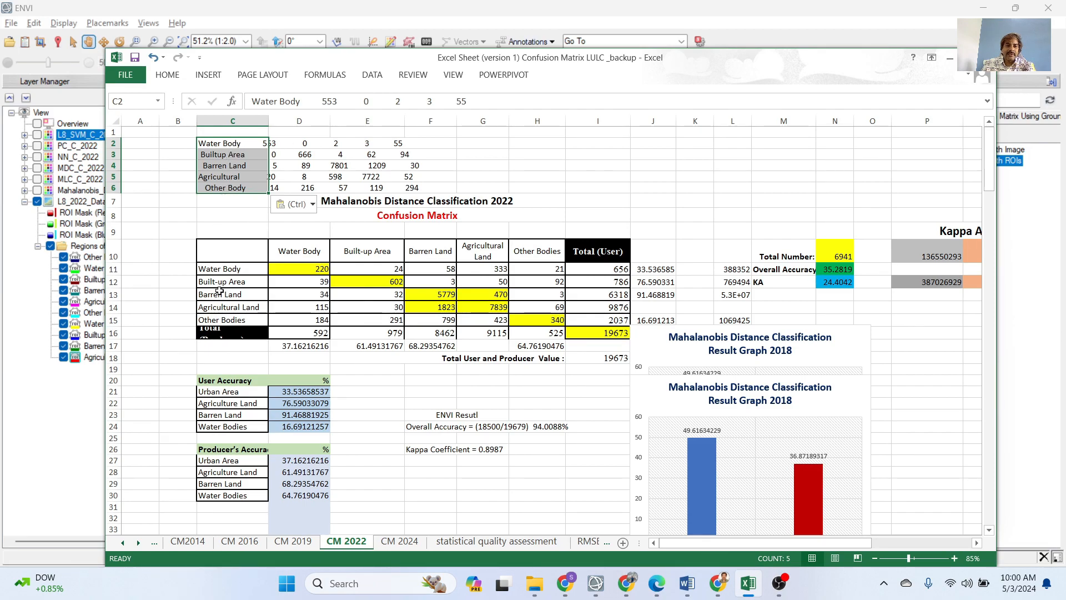
Step: In the Water Body row of the Mahalanobis Distance 2022 matrix, enter 553 under Water Body and 0 under Built-up Area
click(300, 267)
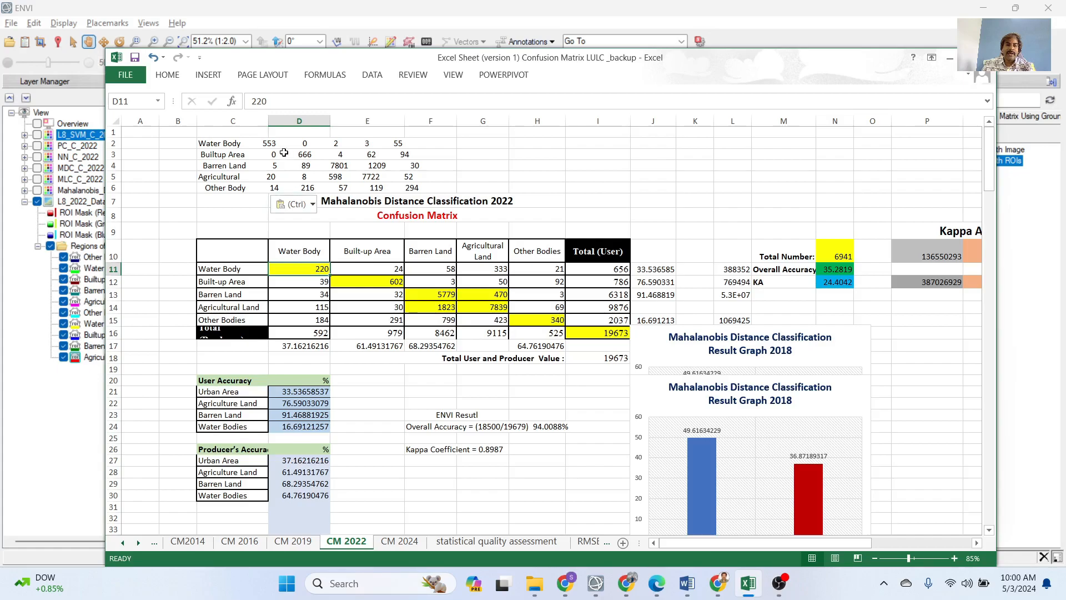
click(271, 144)
click(318, 270)
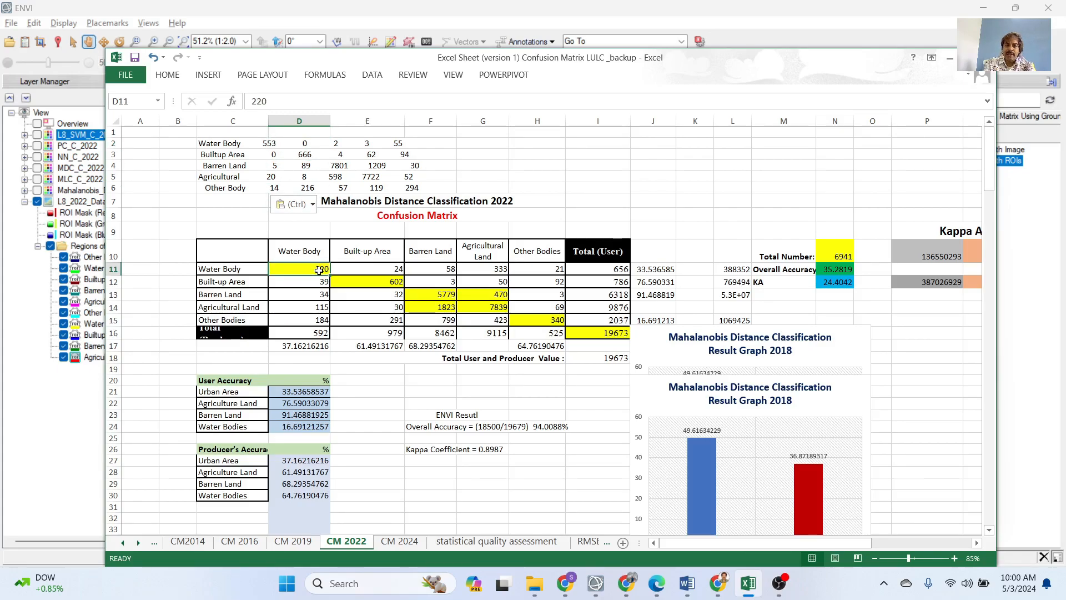
text(553)
key(Tab)
text(0)
key(Tab)
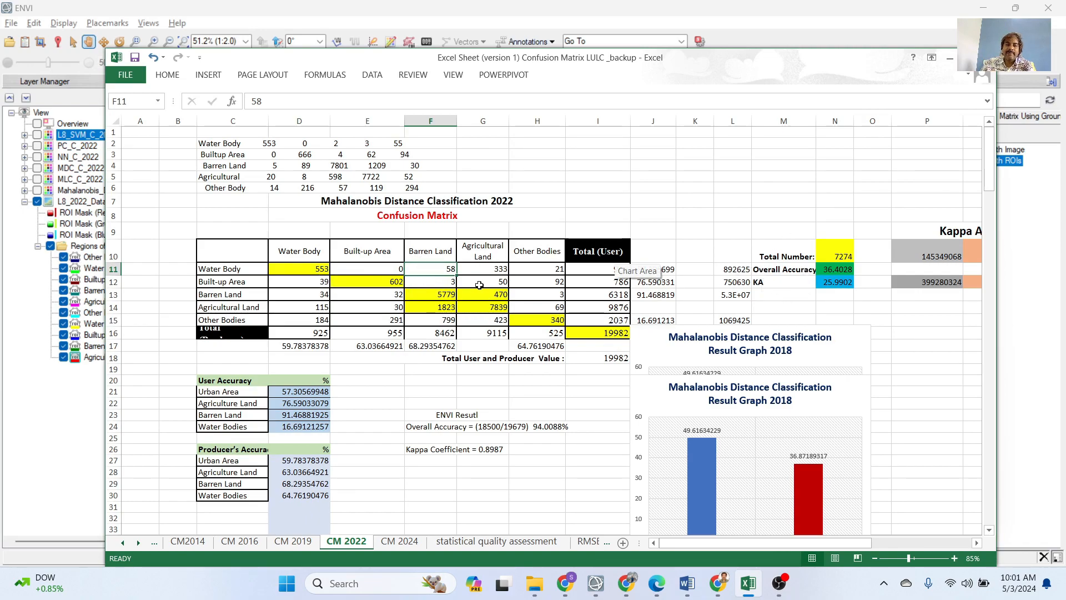
click(363, 267)
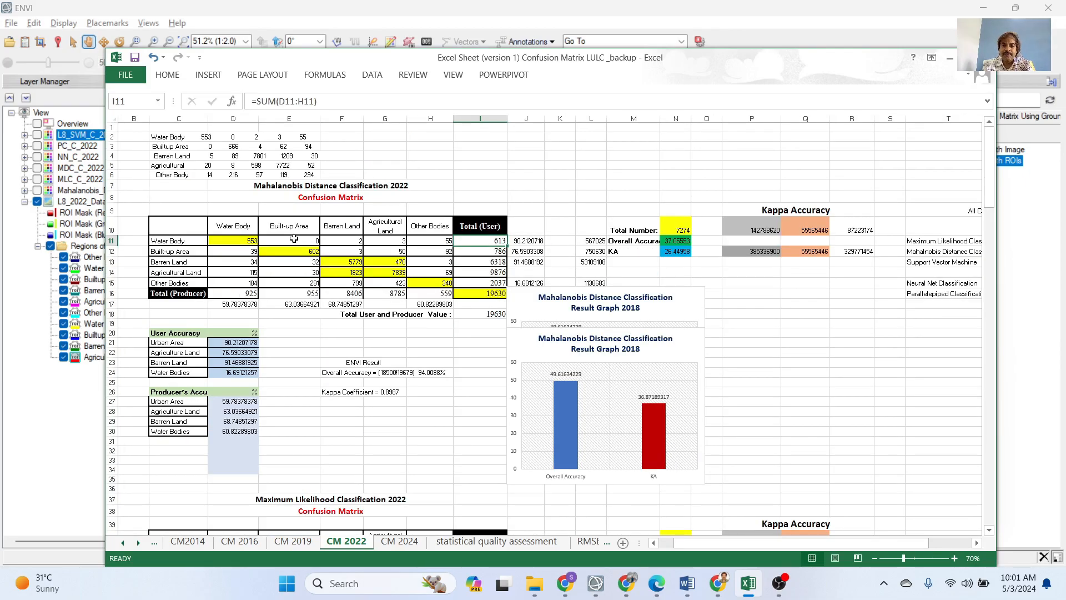
Step: Review the All Classification Result table, and clear the pasted report rows from C2:C6 above the Mahalanobis Distance matrix
scroll(563, 214, down, 6)
scroll(564, 229, up, 6)
drag(879, 544, 932, 543)
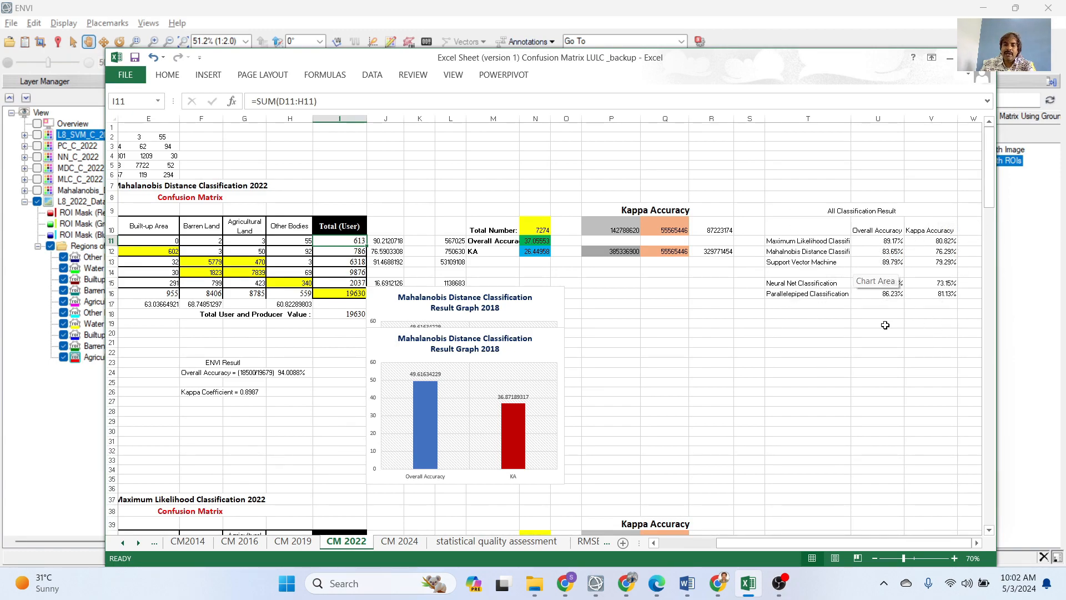
drag(898, 544, 824, 549)
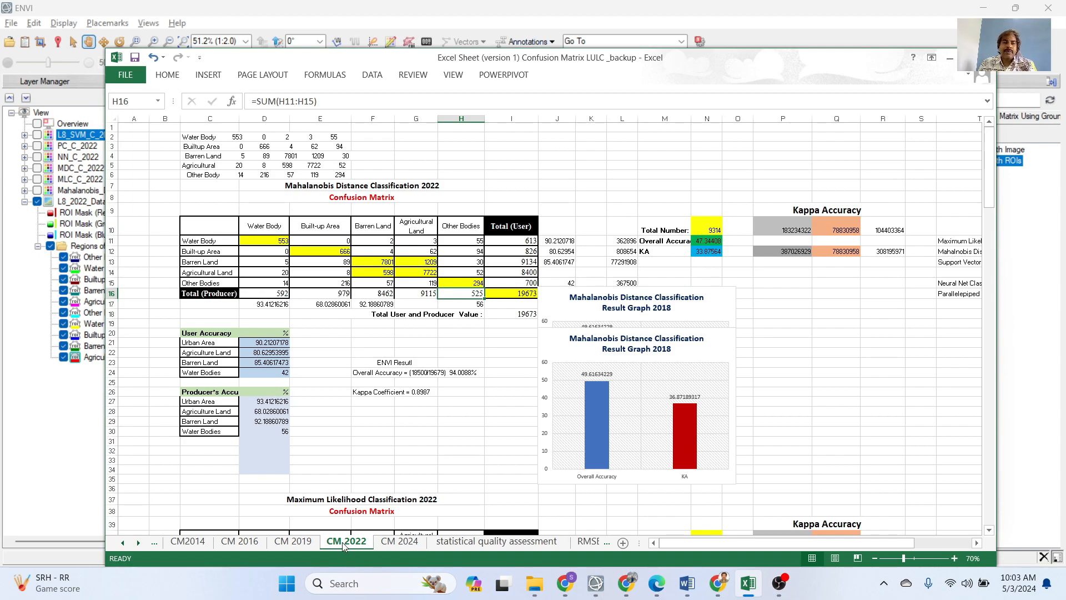
drag(195, 137, 200, 174)
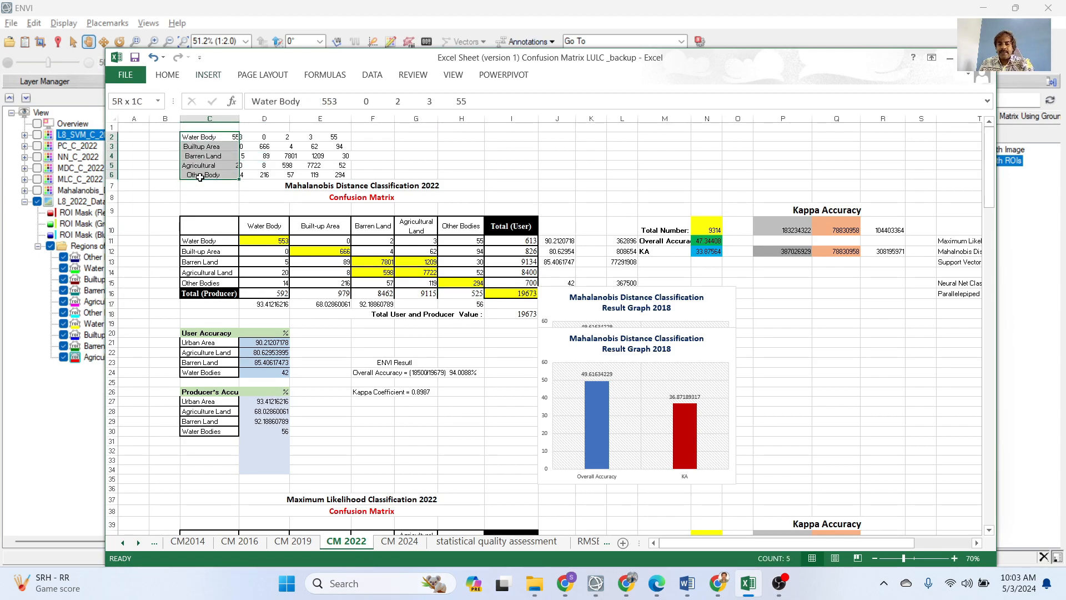
key(Delete)
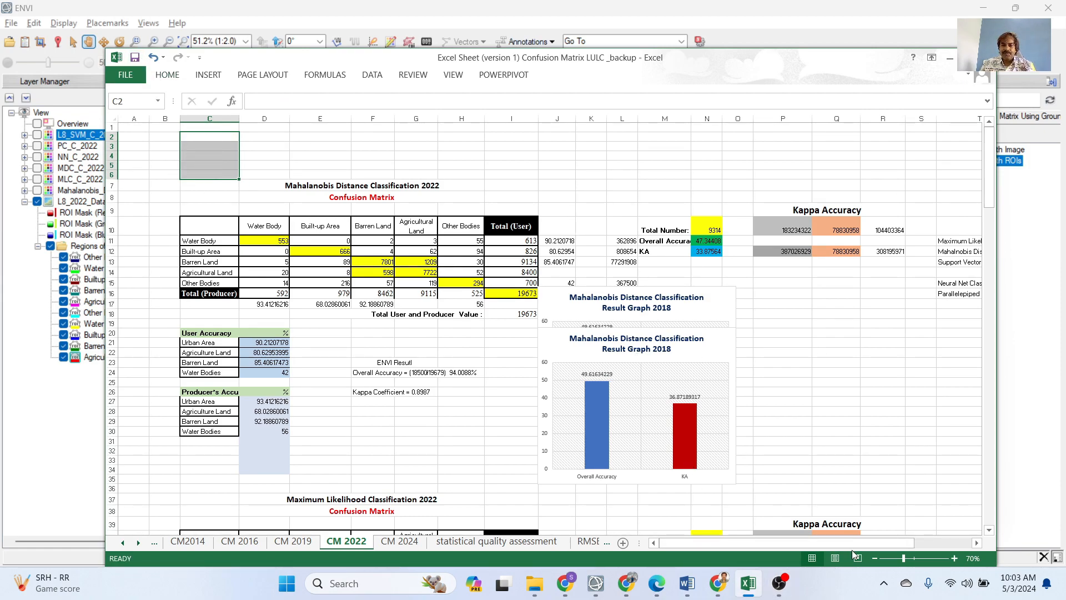
Step: Insert a 2-D clustered column chart from the matrix range C11:I16 and place it beside the existing Mahalanobis Distance result graphs
click(259, 240)
drag(259, 240, 516, 293)
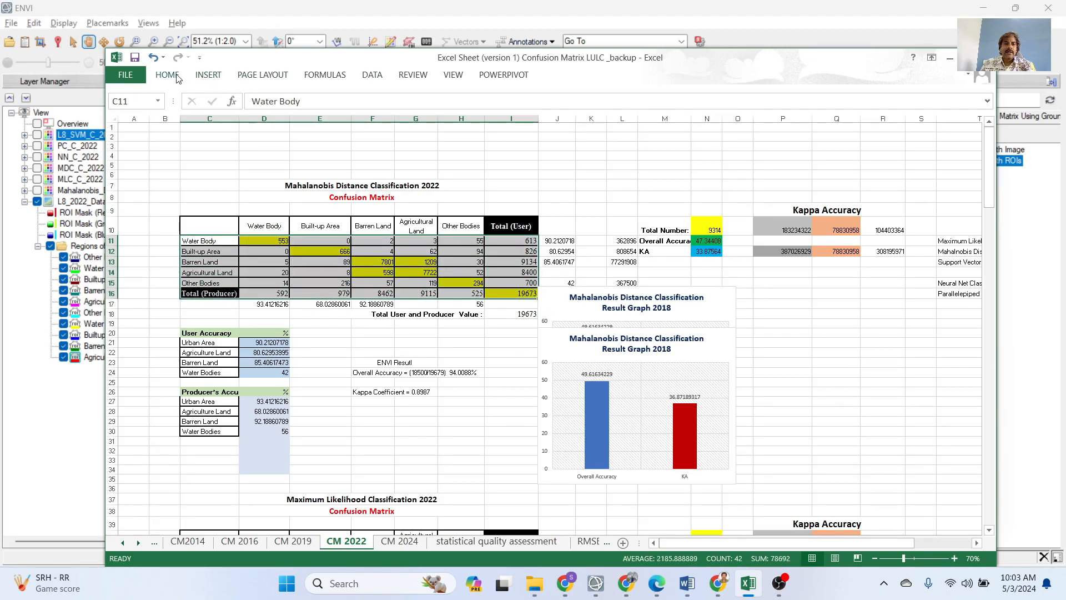
click(209, 74)
click(484, 95)
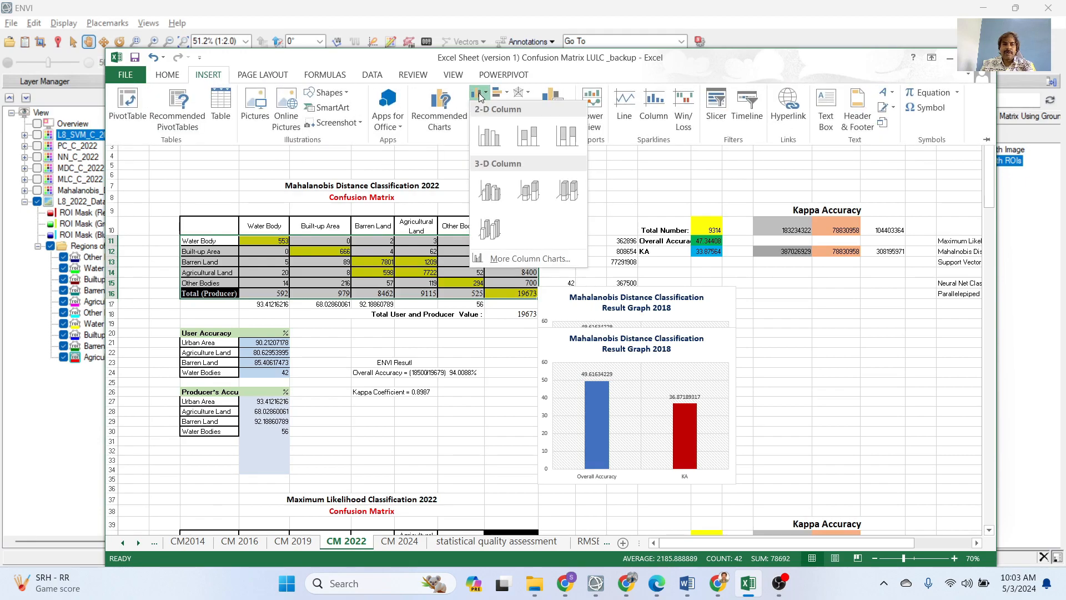
click(492, 138)
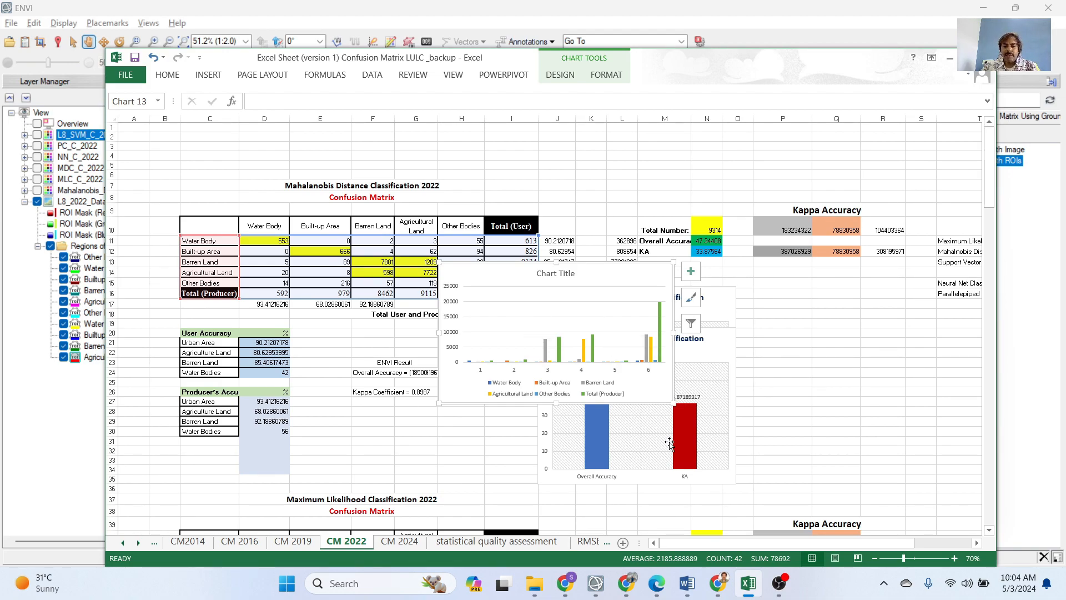
click(557, 315)
mouse_move(510, 278)
mouse_down()
mouse_move(888, 302)
mouse_move(684, 338)
mouse_up()
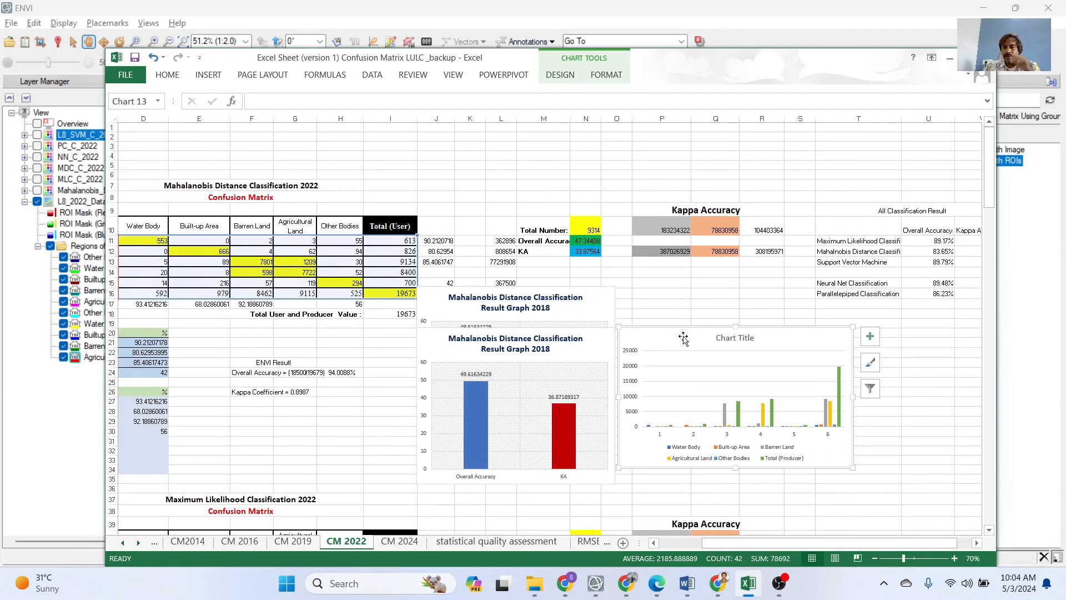
drag(725, 542, 682, 543)
Step: Switch back to ENVI and start saving the confusion matrix report as ASCII text, choosing MTL_Clip_L8, 2022, Results as the location
click(950, 60)
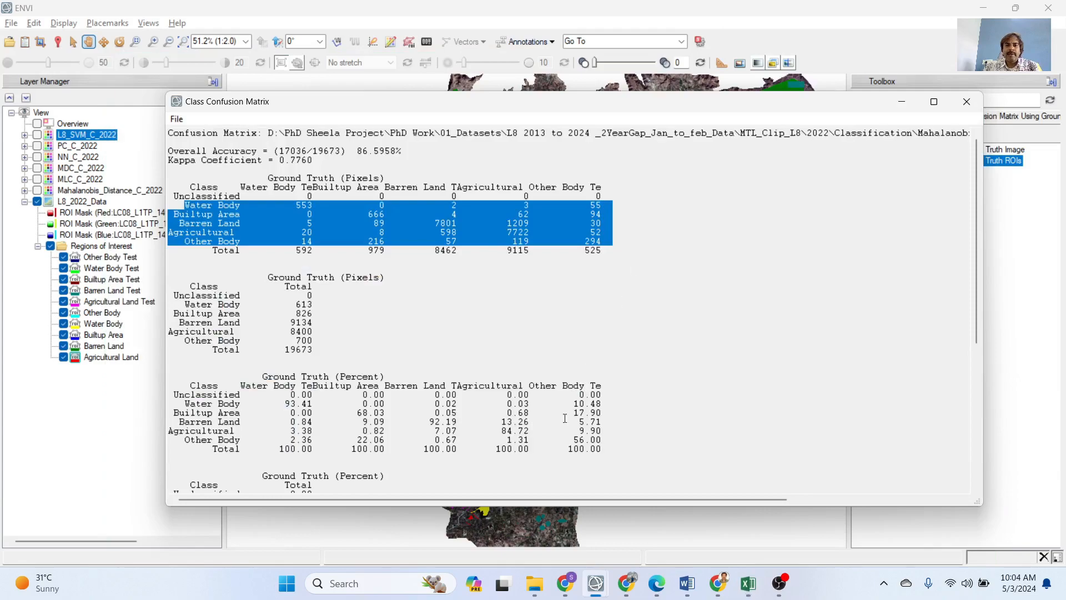
click(176, 119)
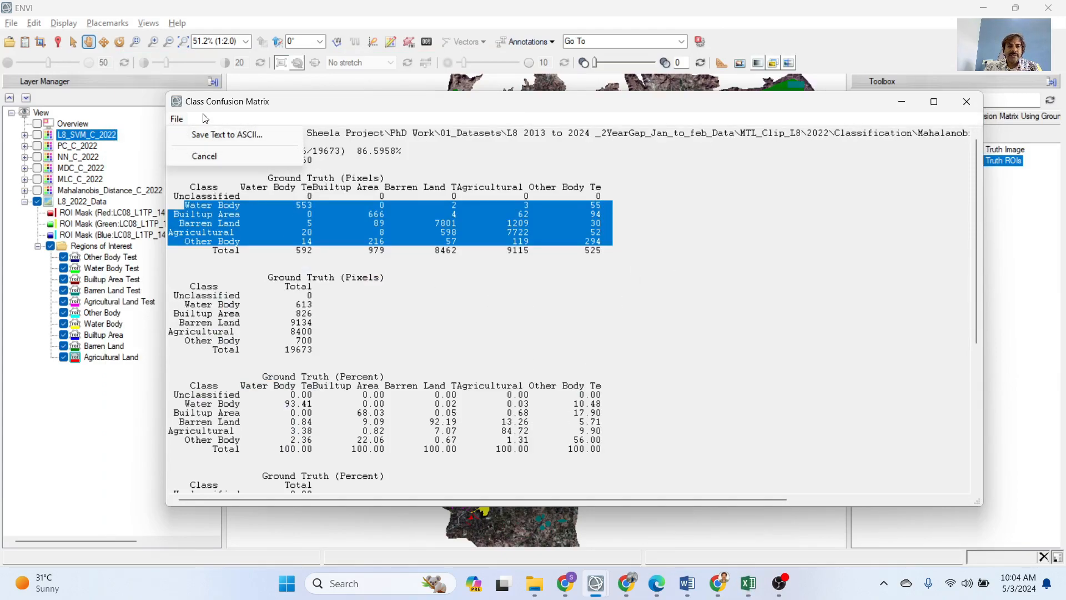
click(227, 134)
click(481, 281)
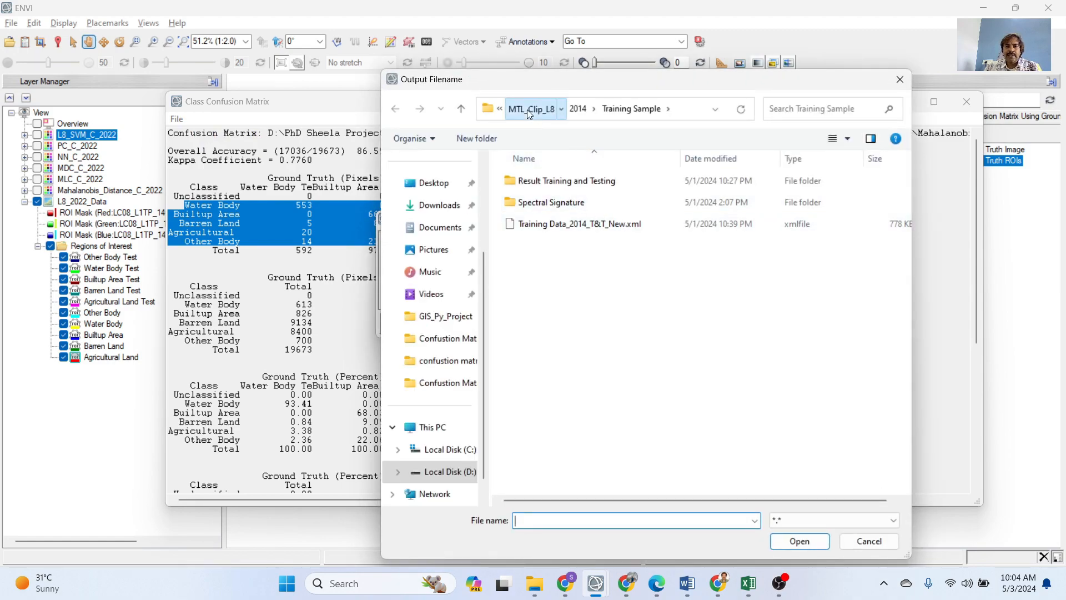
click(529, 110)
double_click(528, 245)
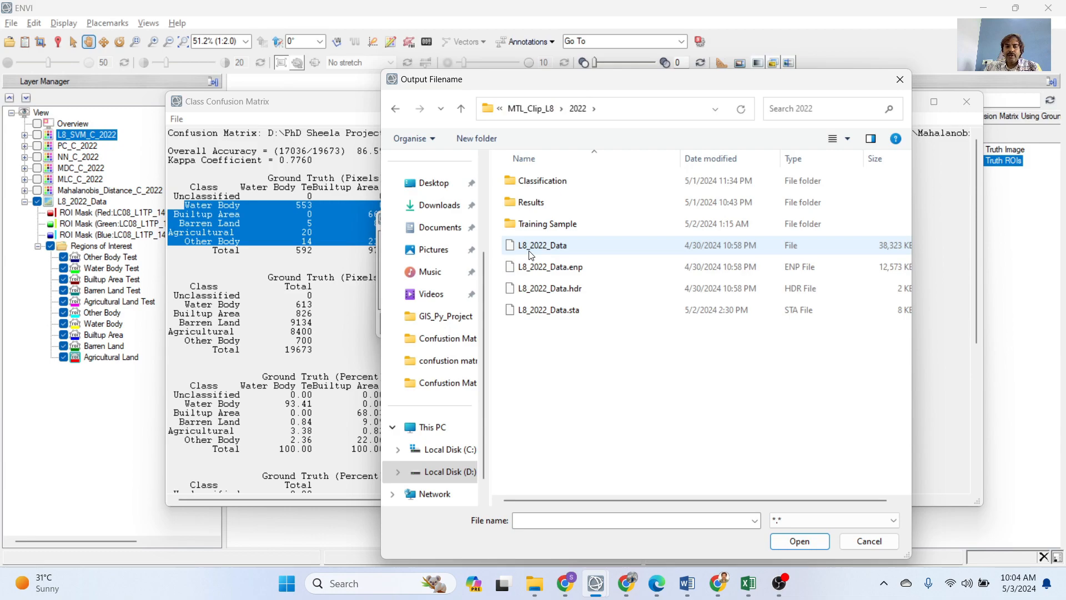
double_click(538, 207)
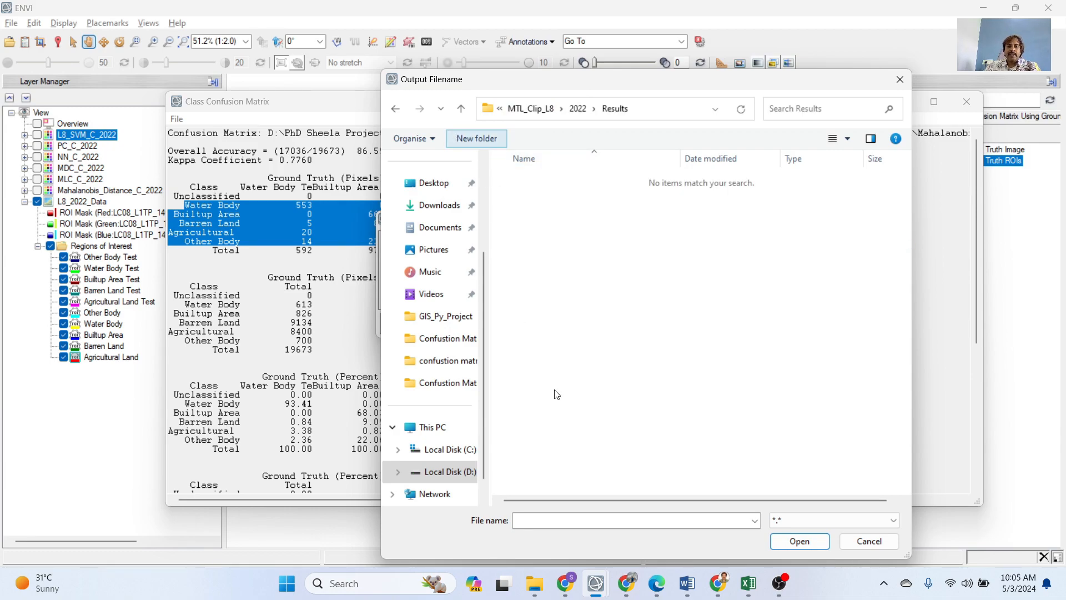
Step: Create a folder named Confustion Matrix inside Results and open it
key(ctrl+shift+n)
text(Confustion Matrix)
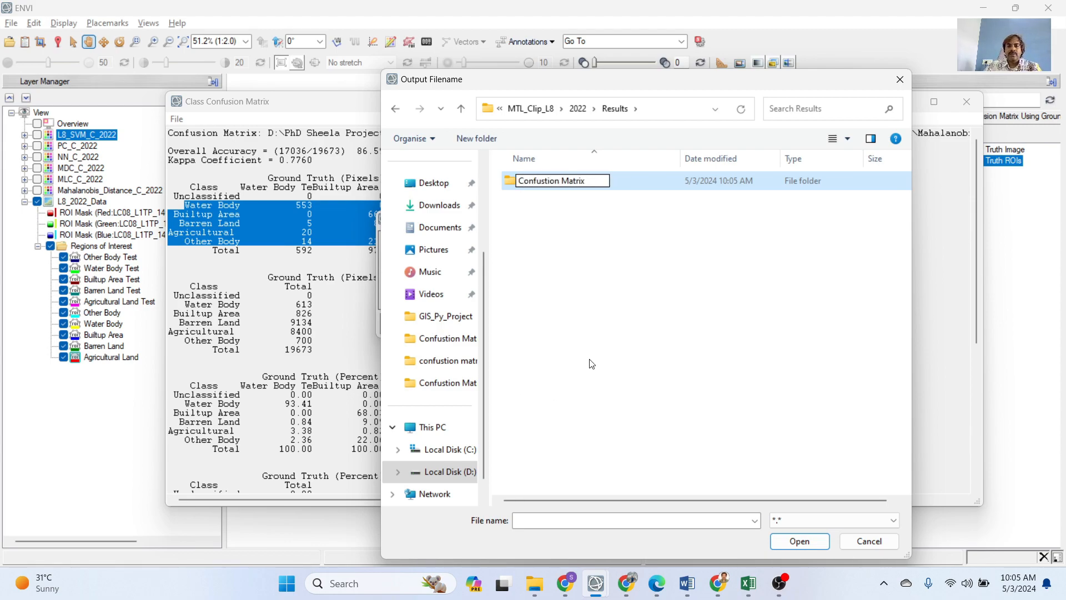
key(Return)
double_click(572, 182)
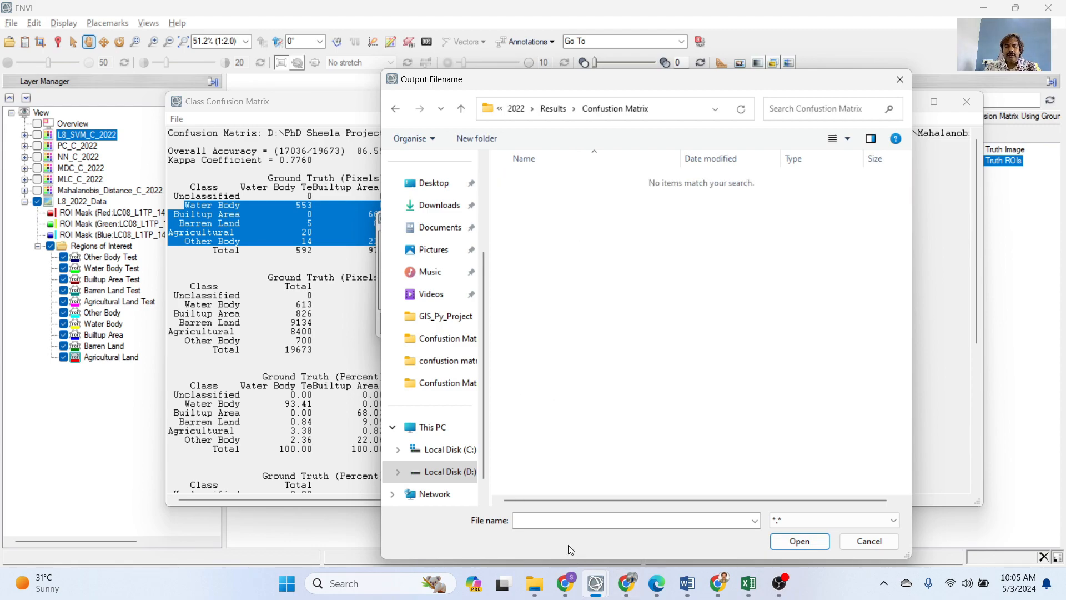
Step: Save the report under the file name Mahalnobis Distance 2022 and close the Class Confusion Matrix report
click(558, 523)
text(Mahalnobis Distance 2022)
click(800, 541)
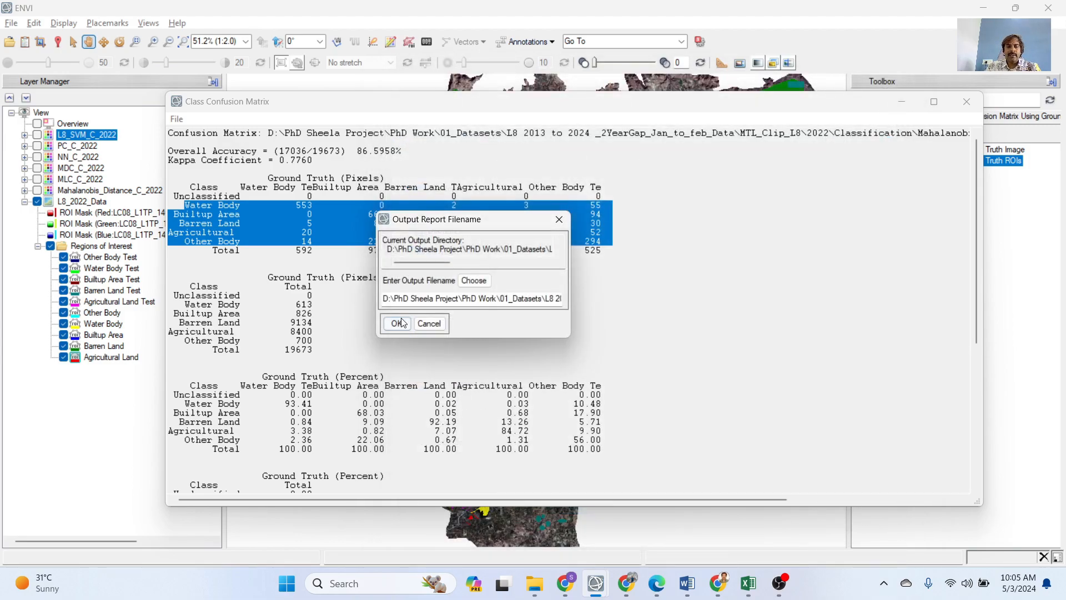
click(401, 322)
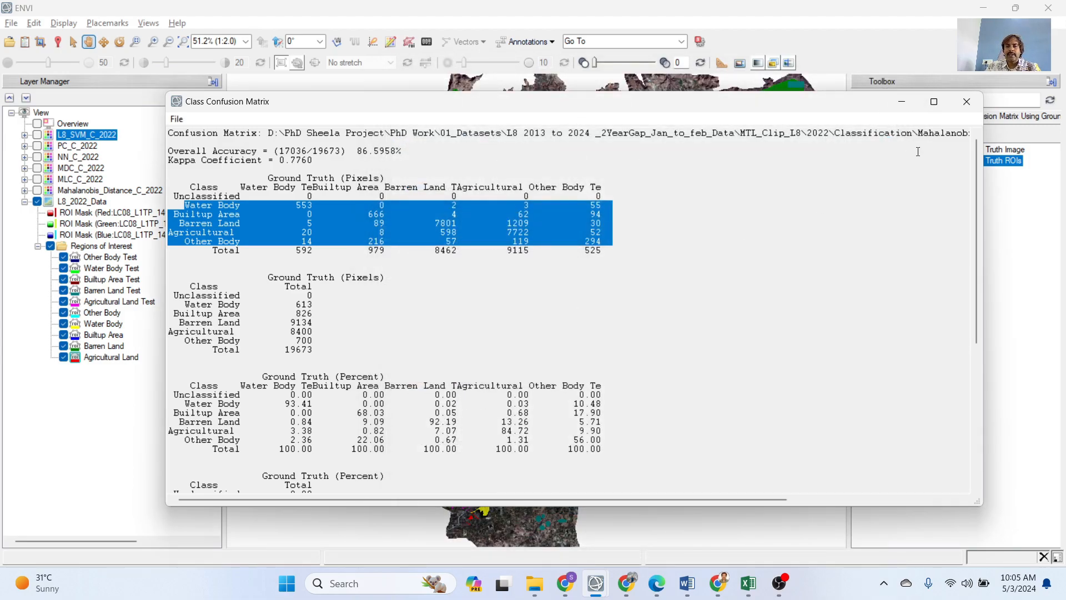
click(967, 101)
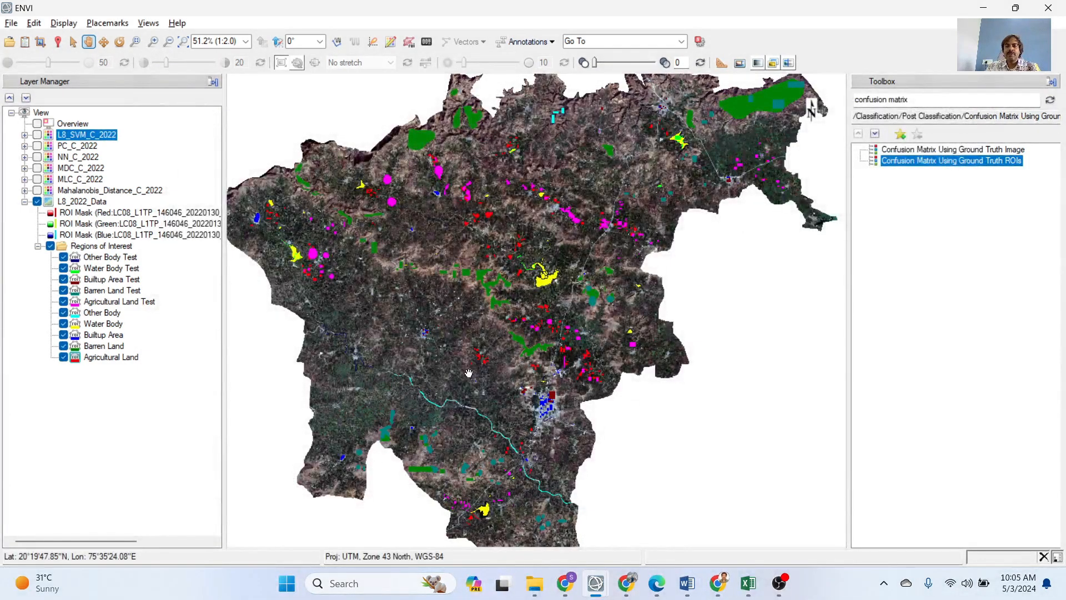